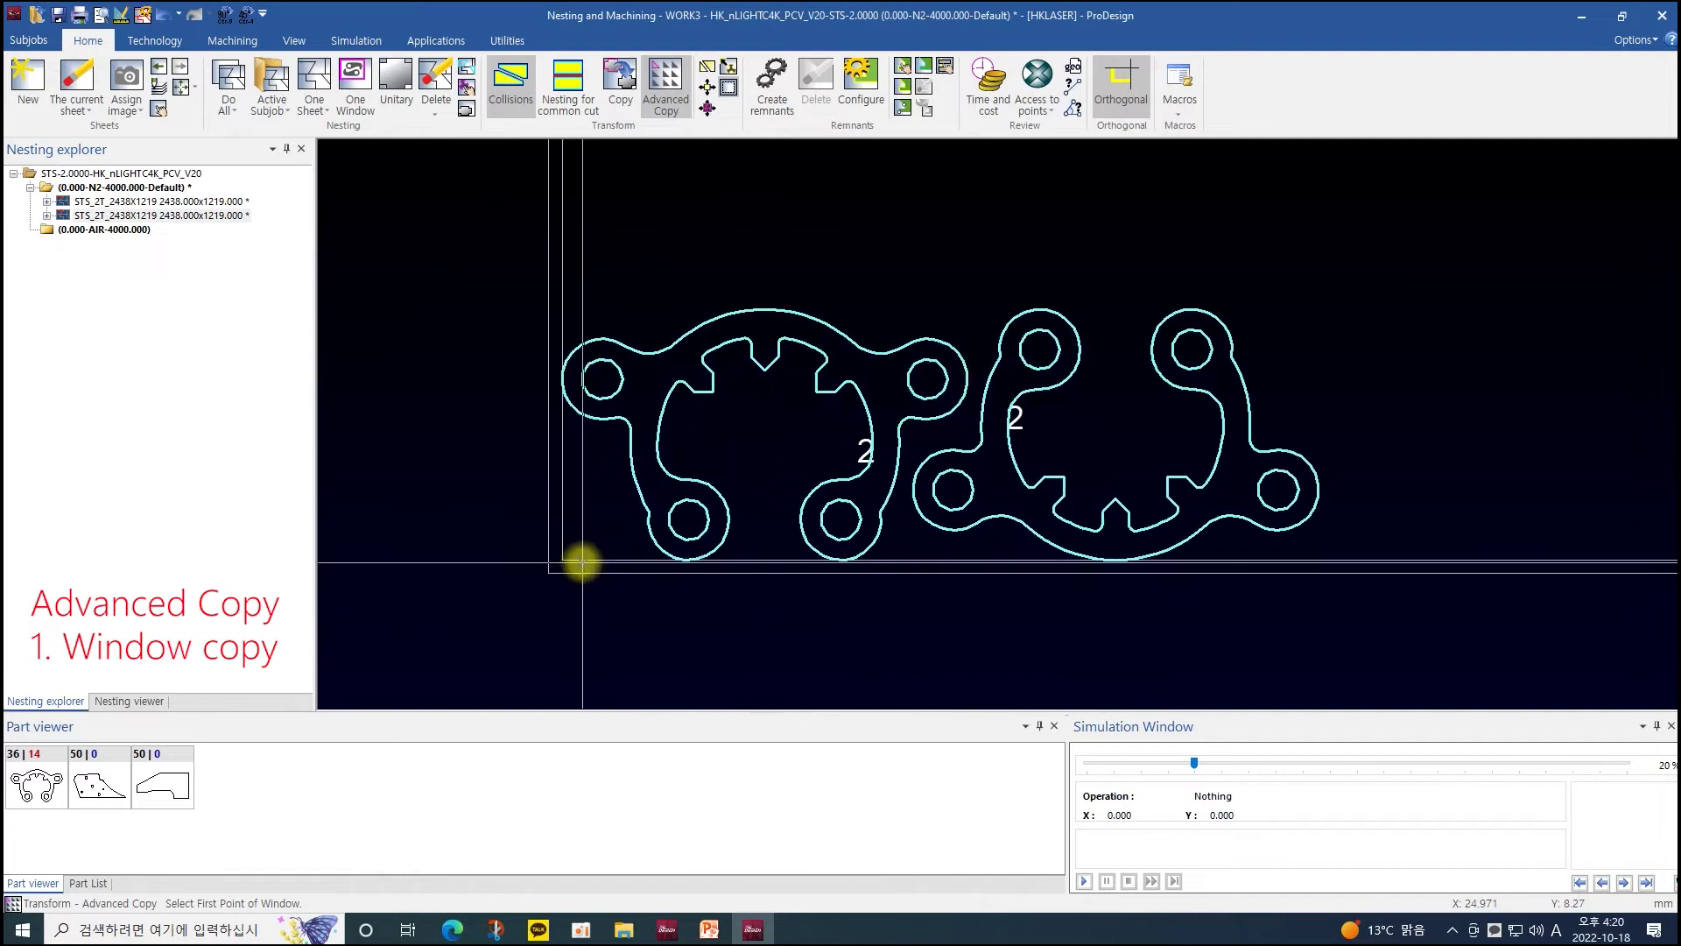
- Window-copy the selected part pair across the whole sheet from its lower-left to its upper-right corner, and undo the copy
{"action": "left_click", "coordinate": [558, 565]}
{"action": "scroll", "coordinate": [770, 420], "scroll_direction": "down", "scroll_amount": 5}
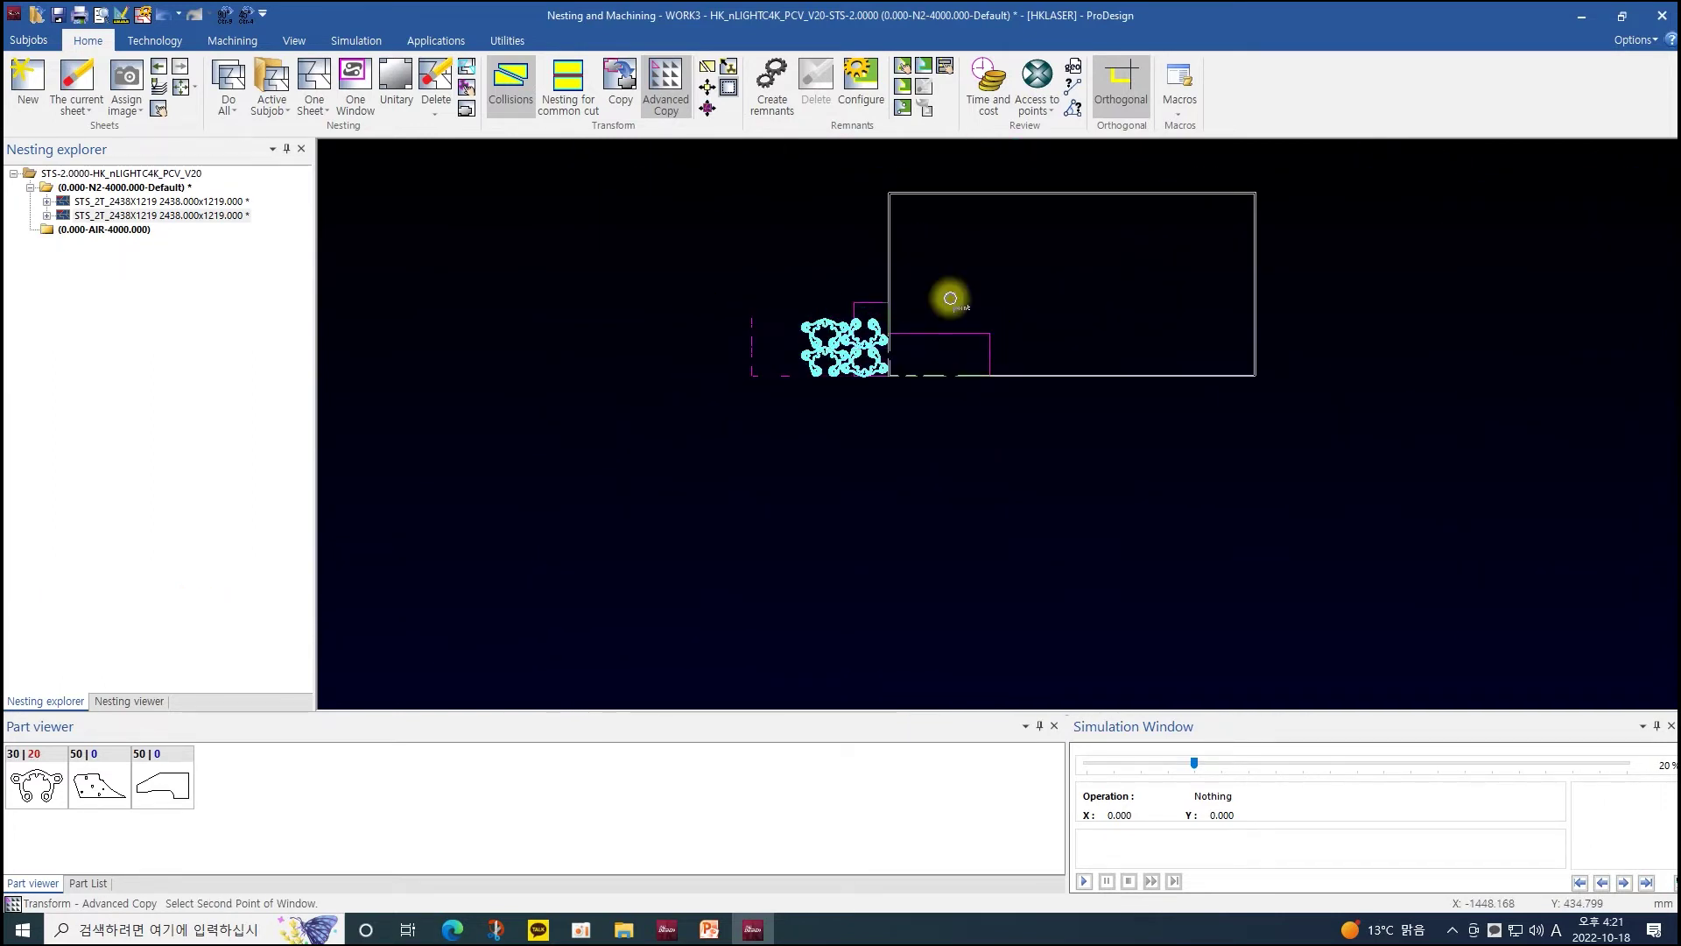
{"action": "scroll", "coordinate": [1220, 214], "scroll_direction": "up", "scroll_amount": 4}
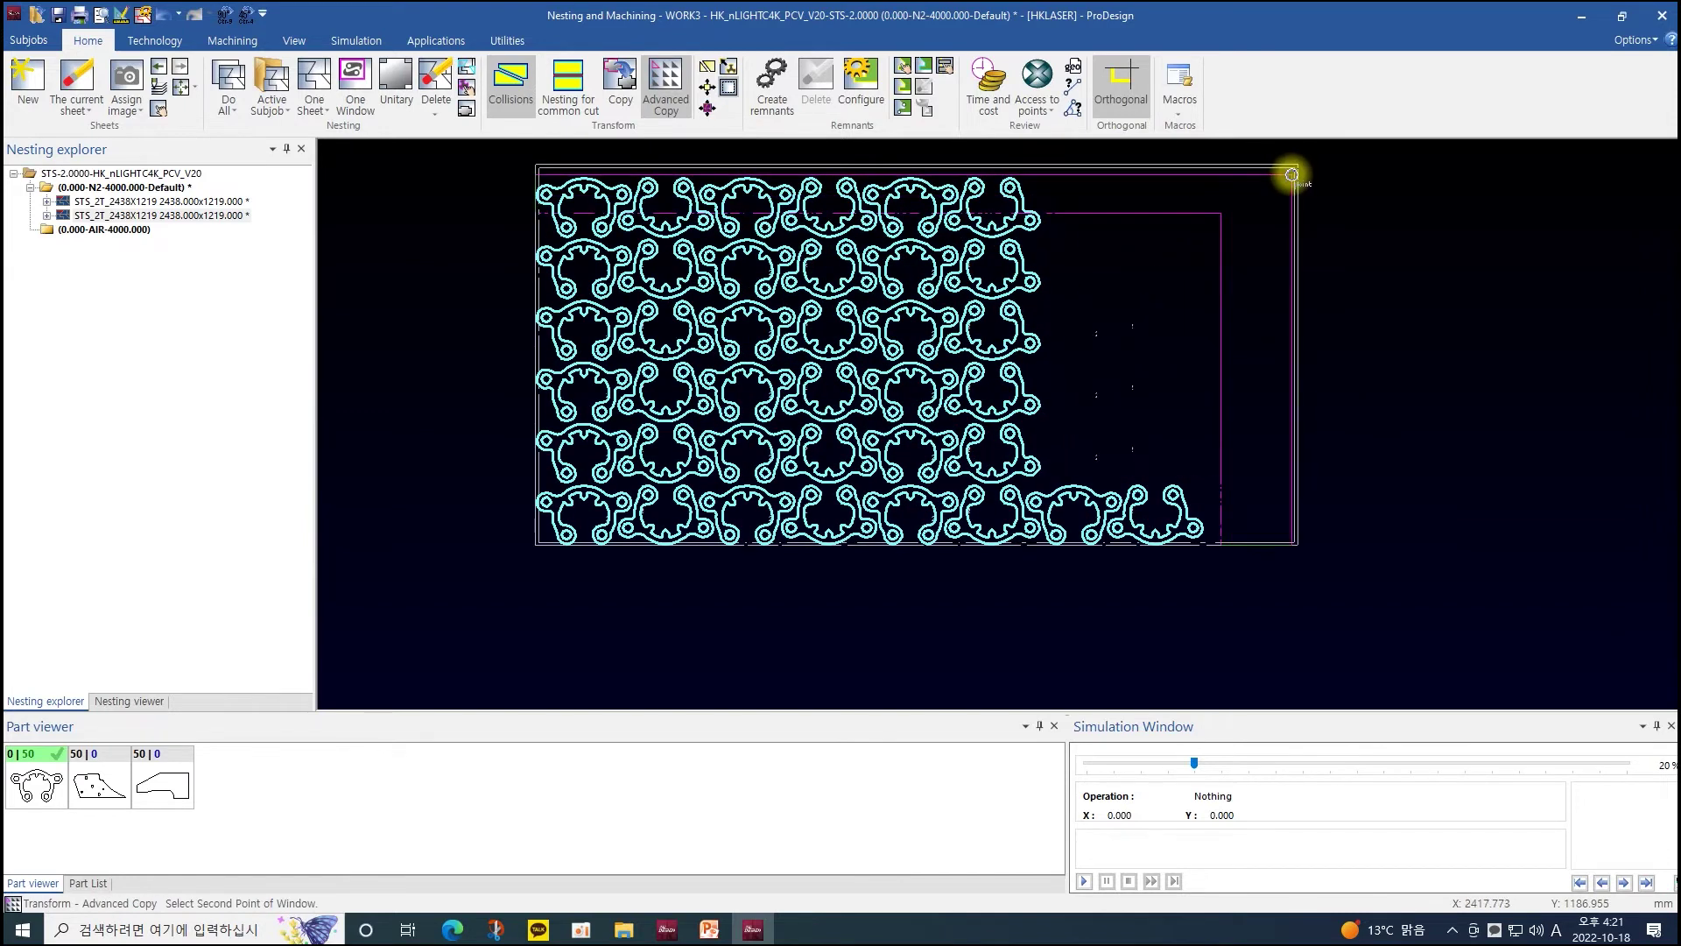
{"action": "left_click", "coordinate": [1294, 174]}
{"action": "scroll", "coordinate": [1122, 388], "scroll_direction": "up", "scroll_amount": 1}
{"action": "middle_click_drag", "start_coordinate": [1118, 387], "coordinate": [1106, 486]}
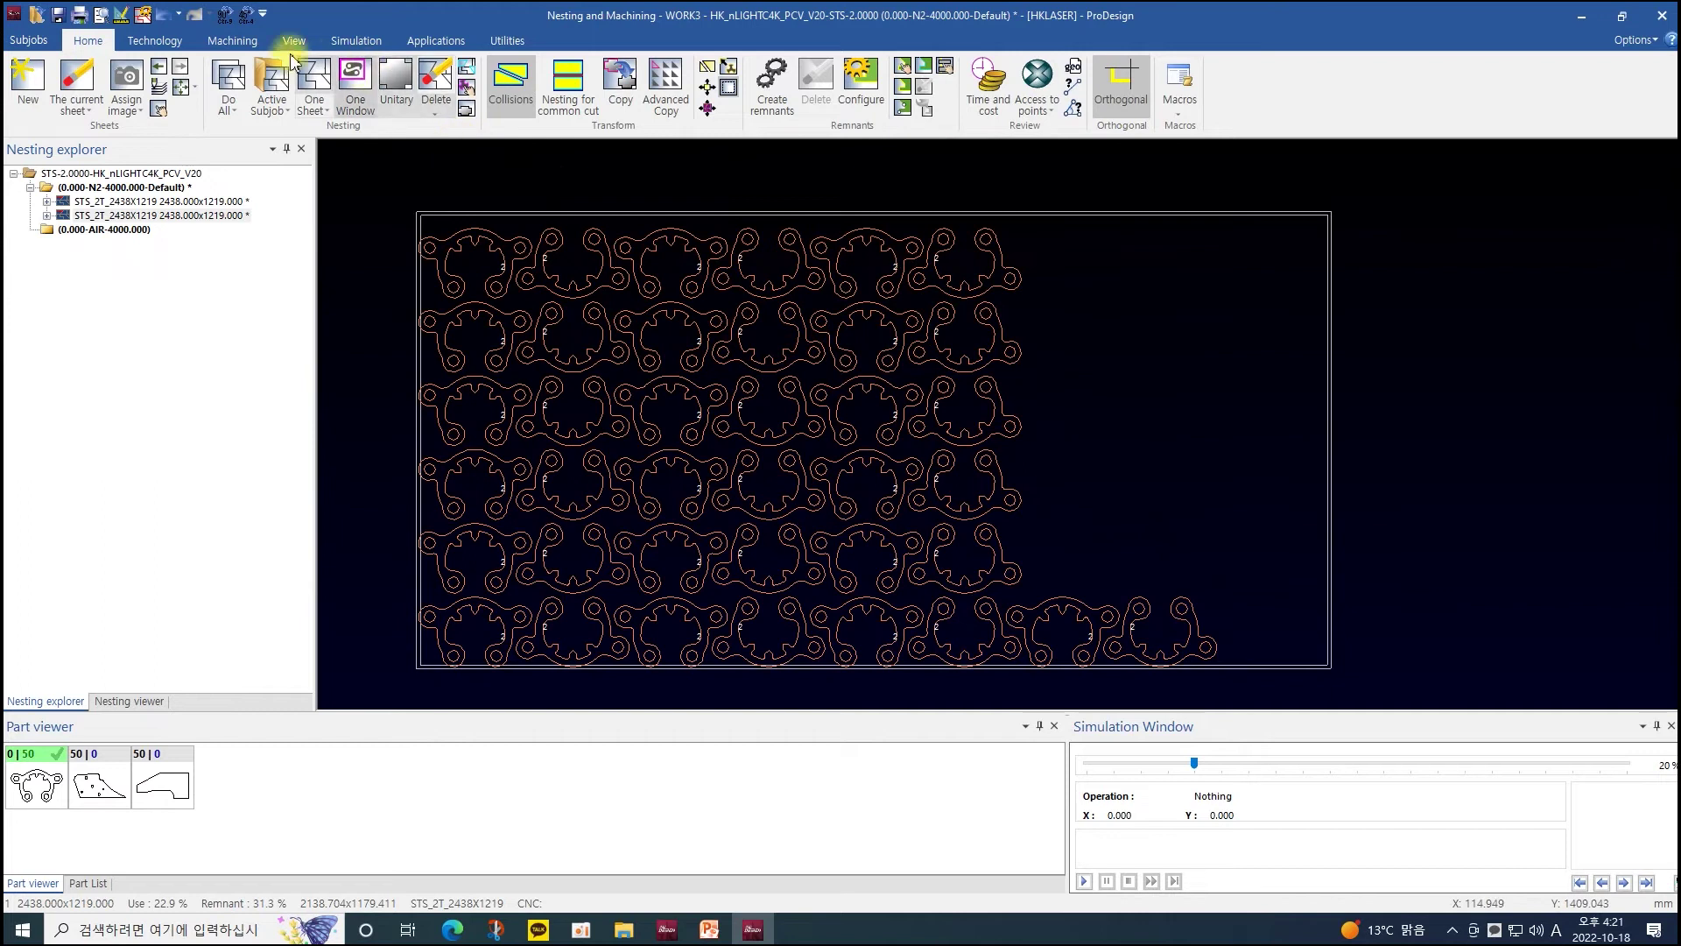
{"action": "left_click", "coordinate": [174, 15]}
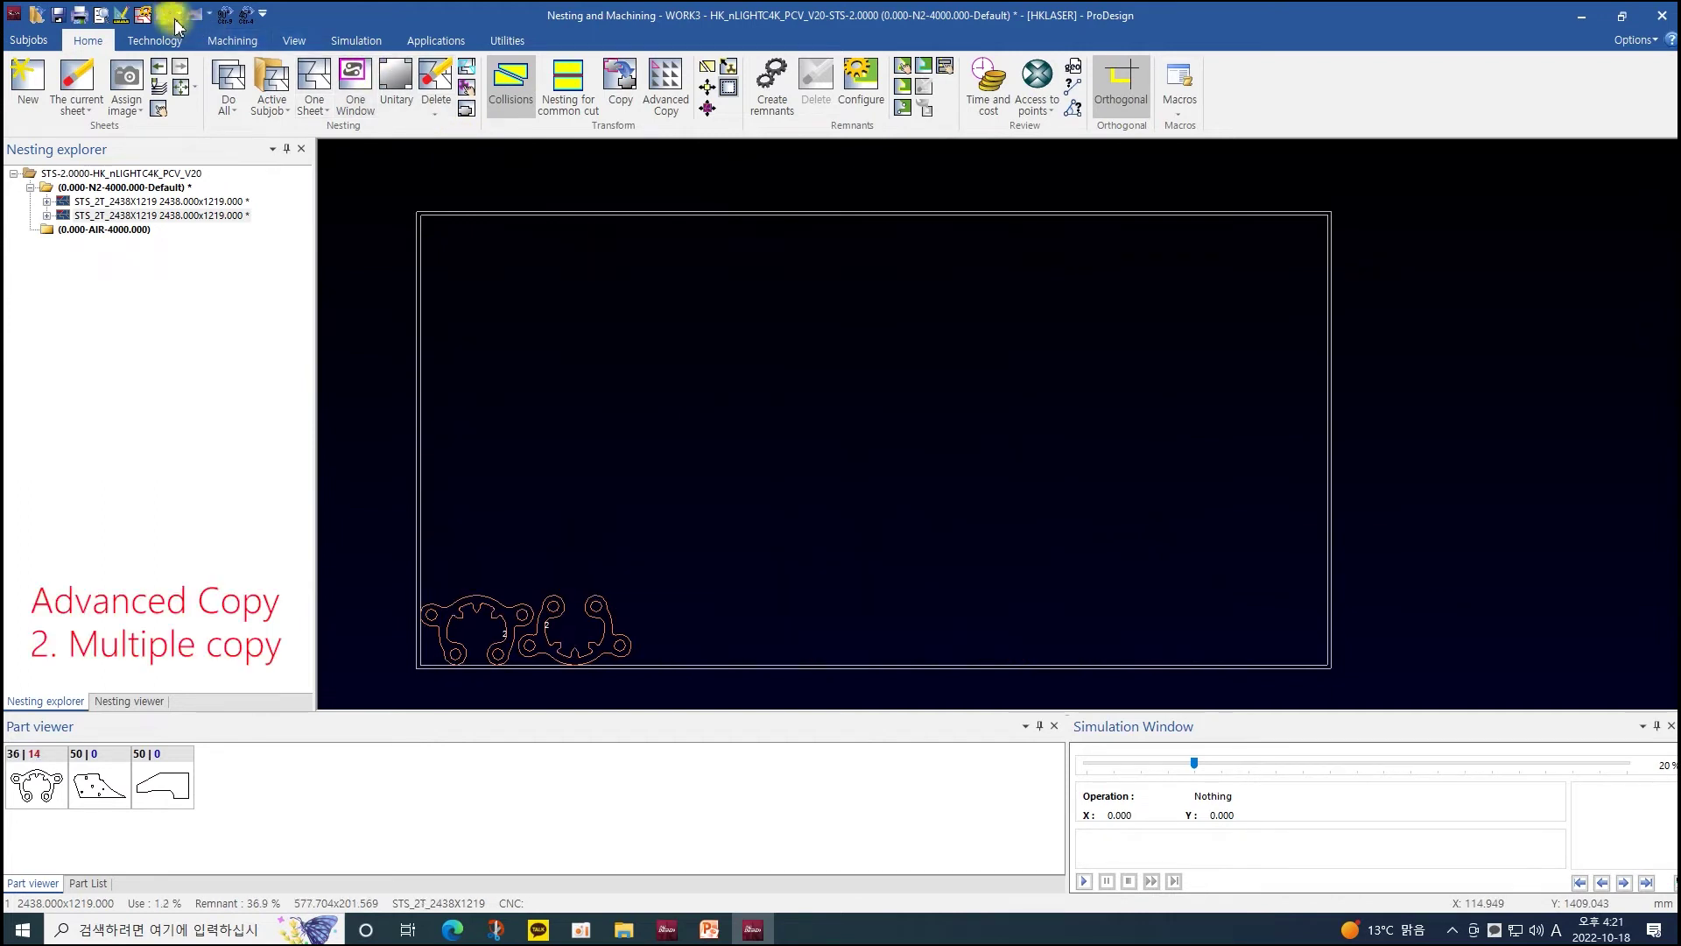
- Set up an Advanced Copy of the two nested parts with the copy type Multiple
{"action": "left_click", "coordinate": [663, 83]}
{"action": "left_click", "coordinate": [596, 600]}
{"action": "left_click", "coordinate": [456, 644]}
{"action": "right_click", "coordinate": [493, 642]}
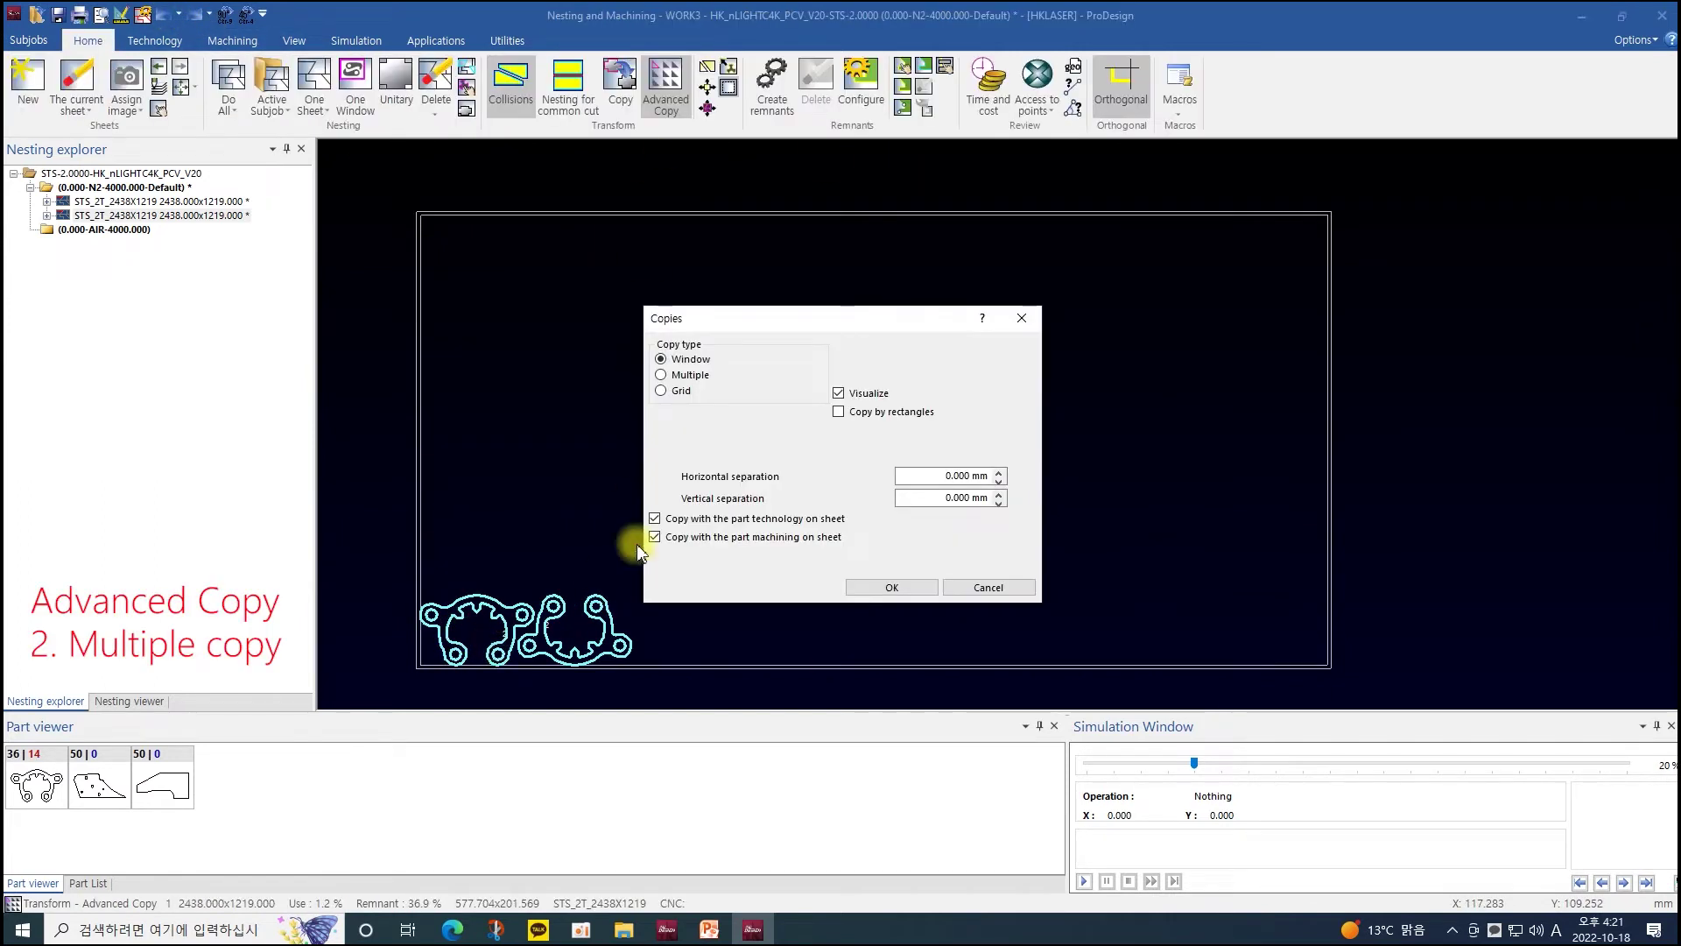
{"action": "left_click", "coordinate": [676, 371]}
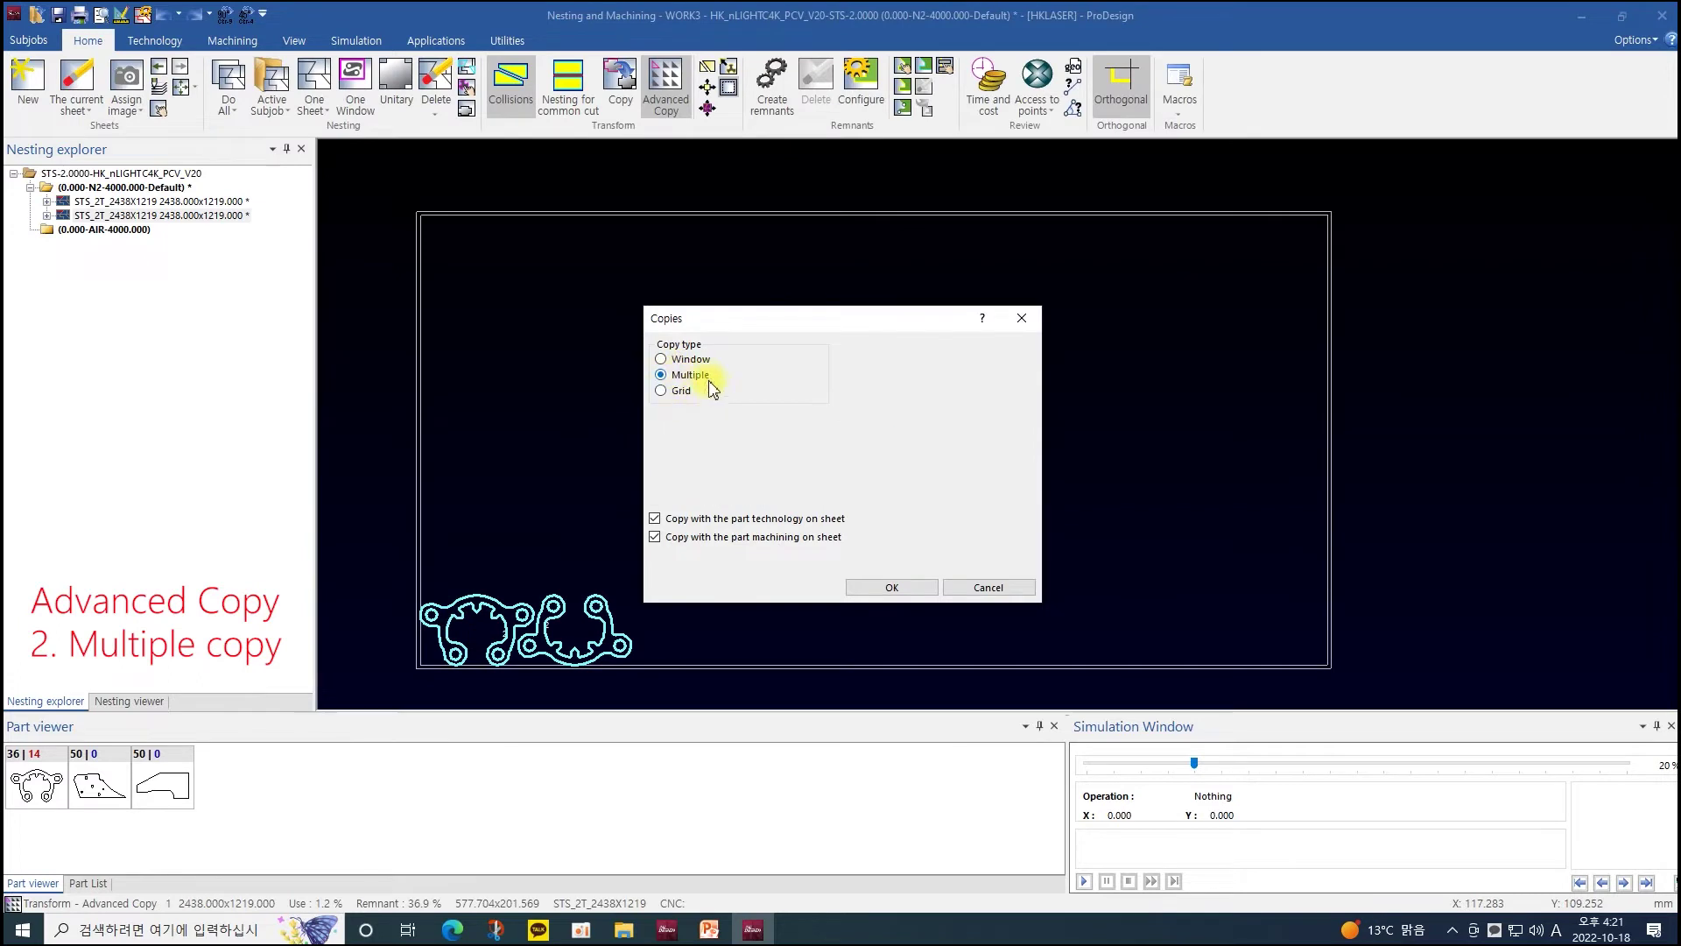
{"action": "left_click", "coordinate": [915, 593]}
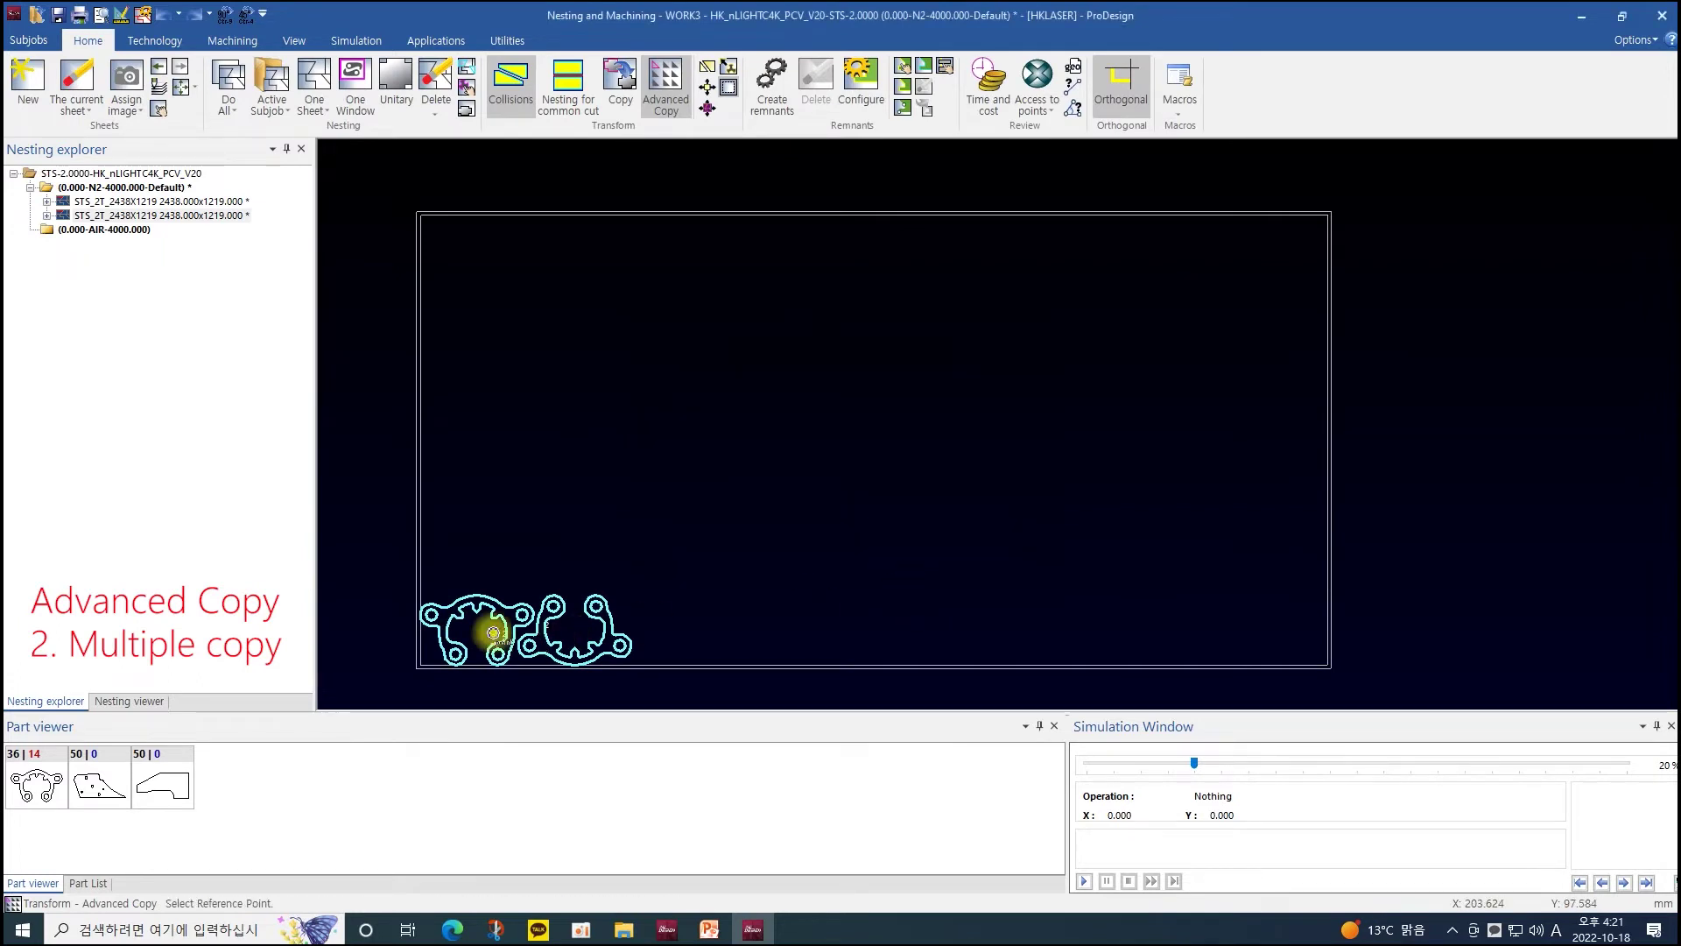
- Place five copies of the part pair stacked upward along the sheet's left edge and finish the copy
{"action": "left_click", "coordinate": [484, 475]}
{"action": "left_click", "coordinate": [479, 410]}
{"action": "left_click", "coordinate": [493, 350]}
{"action": "left_click", "coordinate": [481, 289]}
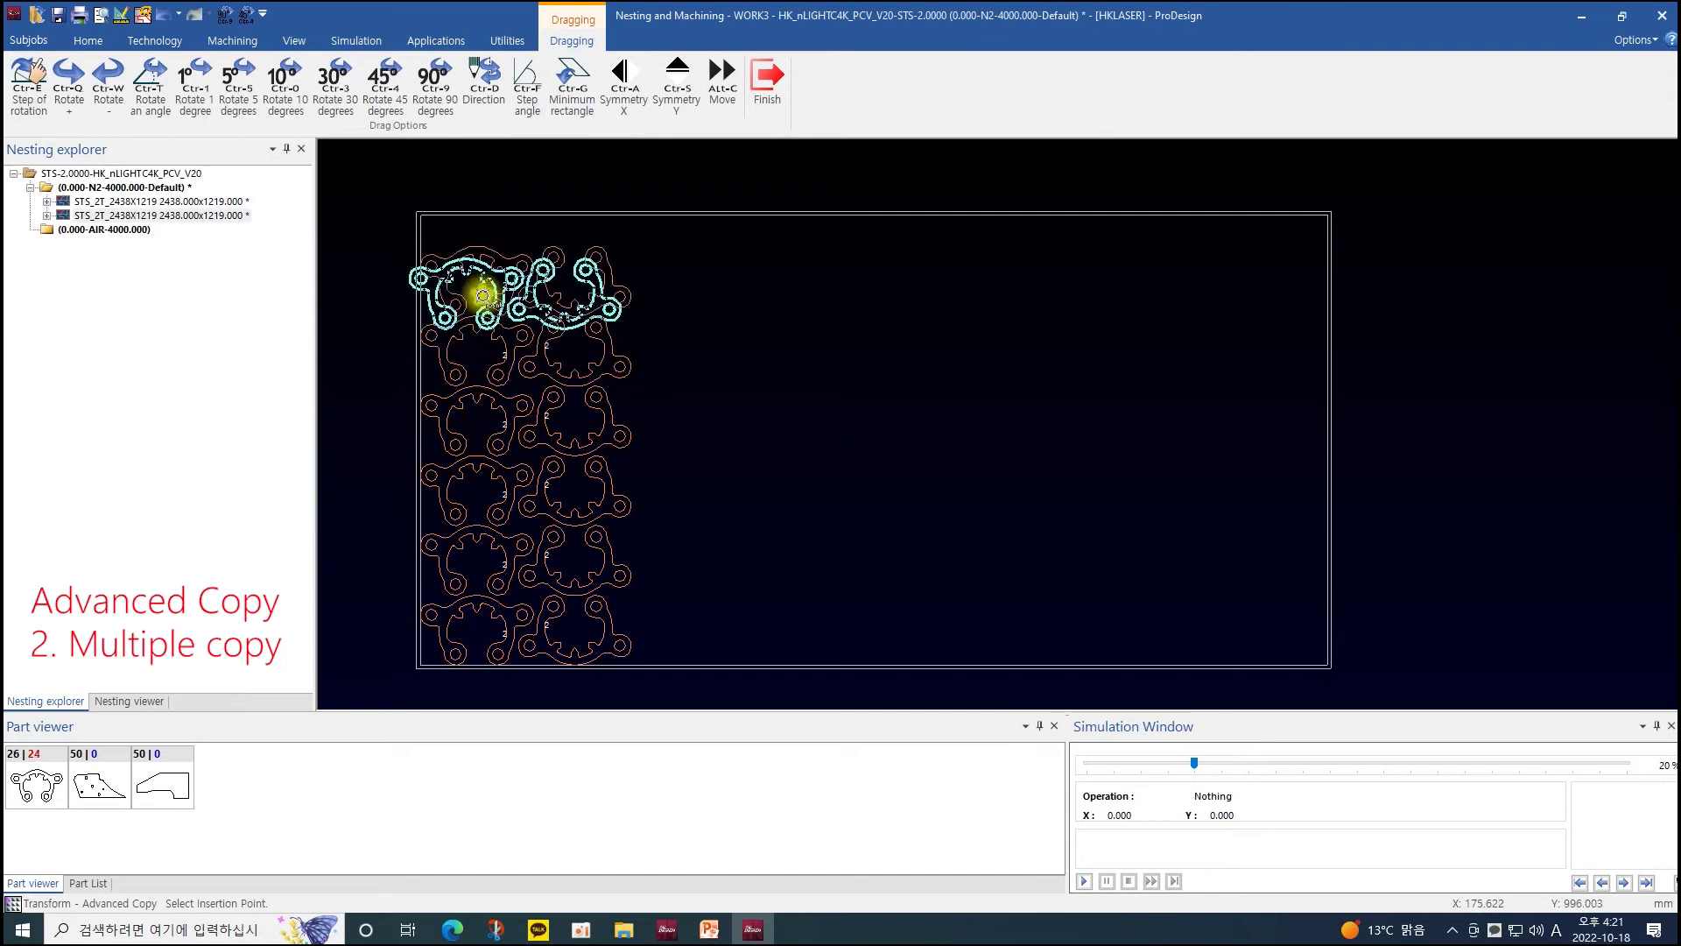
{"action": "left_click", "coordinate": [760, 101]}
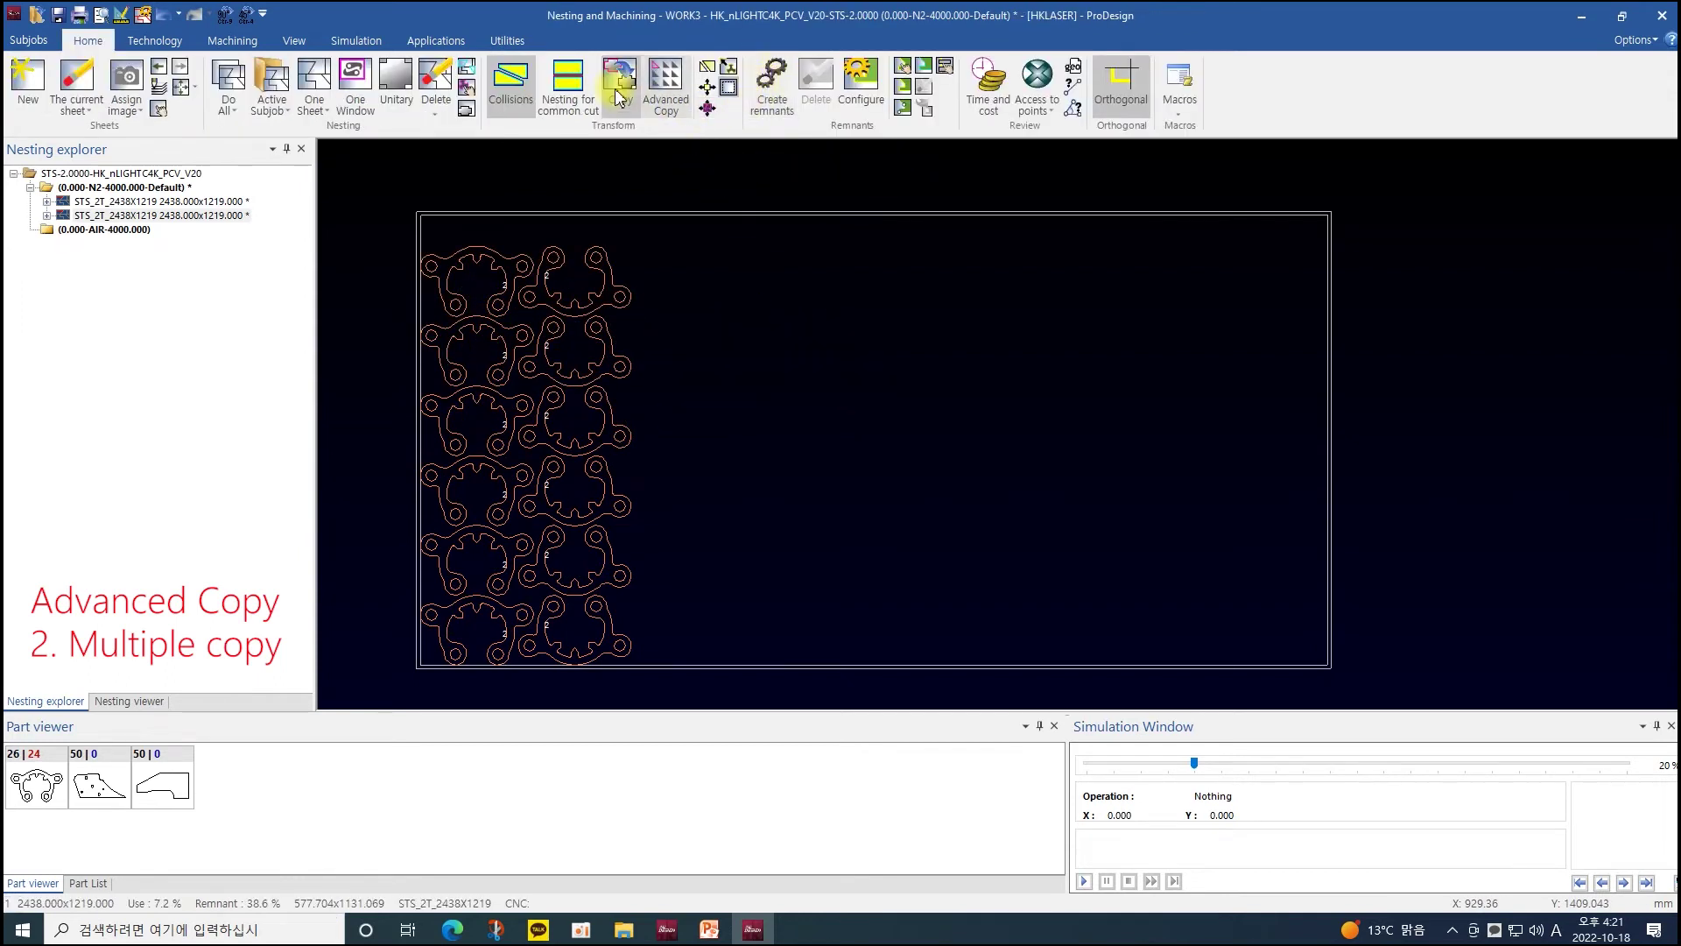
- Copy the whole twelve-part block onto the first sheet, directly to the right of the parts already nested there
{"action": "left_click", "coordinate": [618, 93]}
{"action": "left_click", "coordinate": [407, 221]}
{"action": "left_click", "coordinate": [604, 613]}
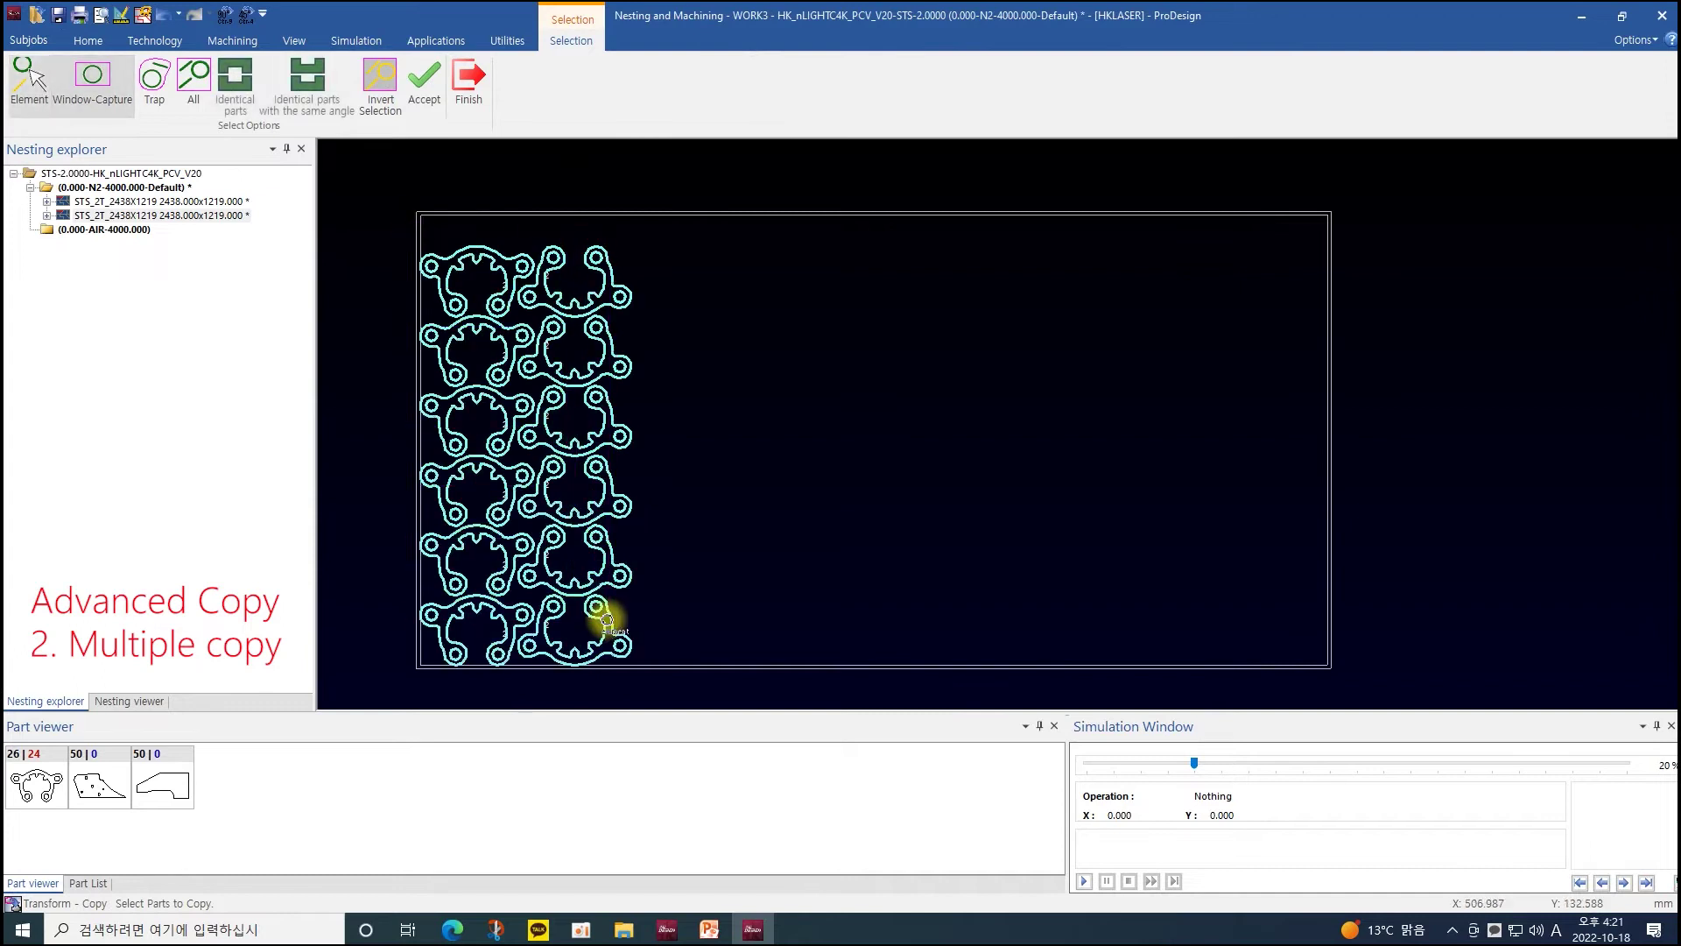
{"action": "right_click", "coordinate": [604, 615]}
{"action": "left_click", "coordinate": [223, 202]}
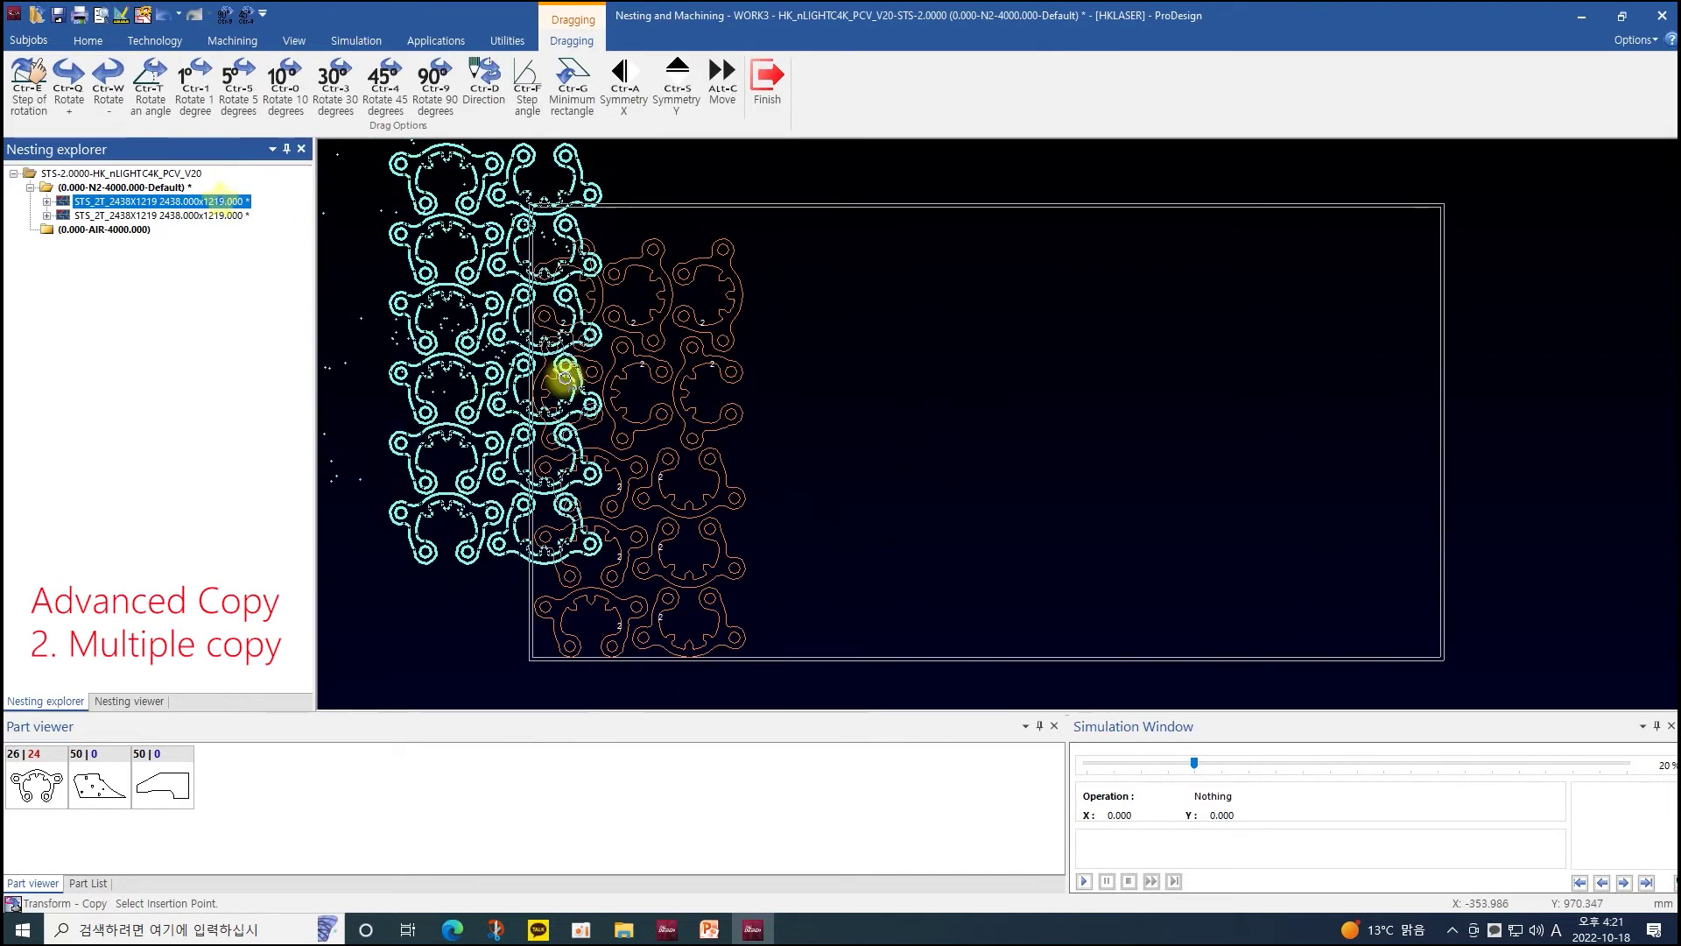
{"action": "left_click", "coordinate": [799, 443]}
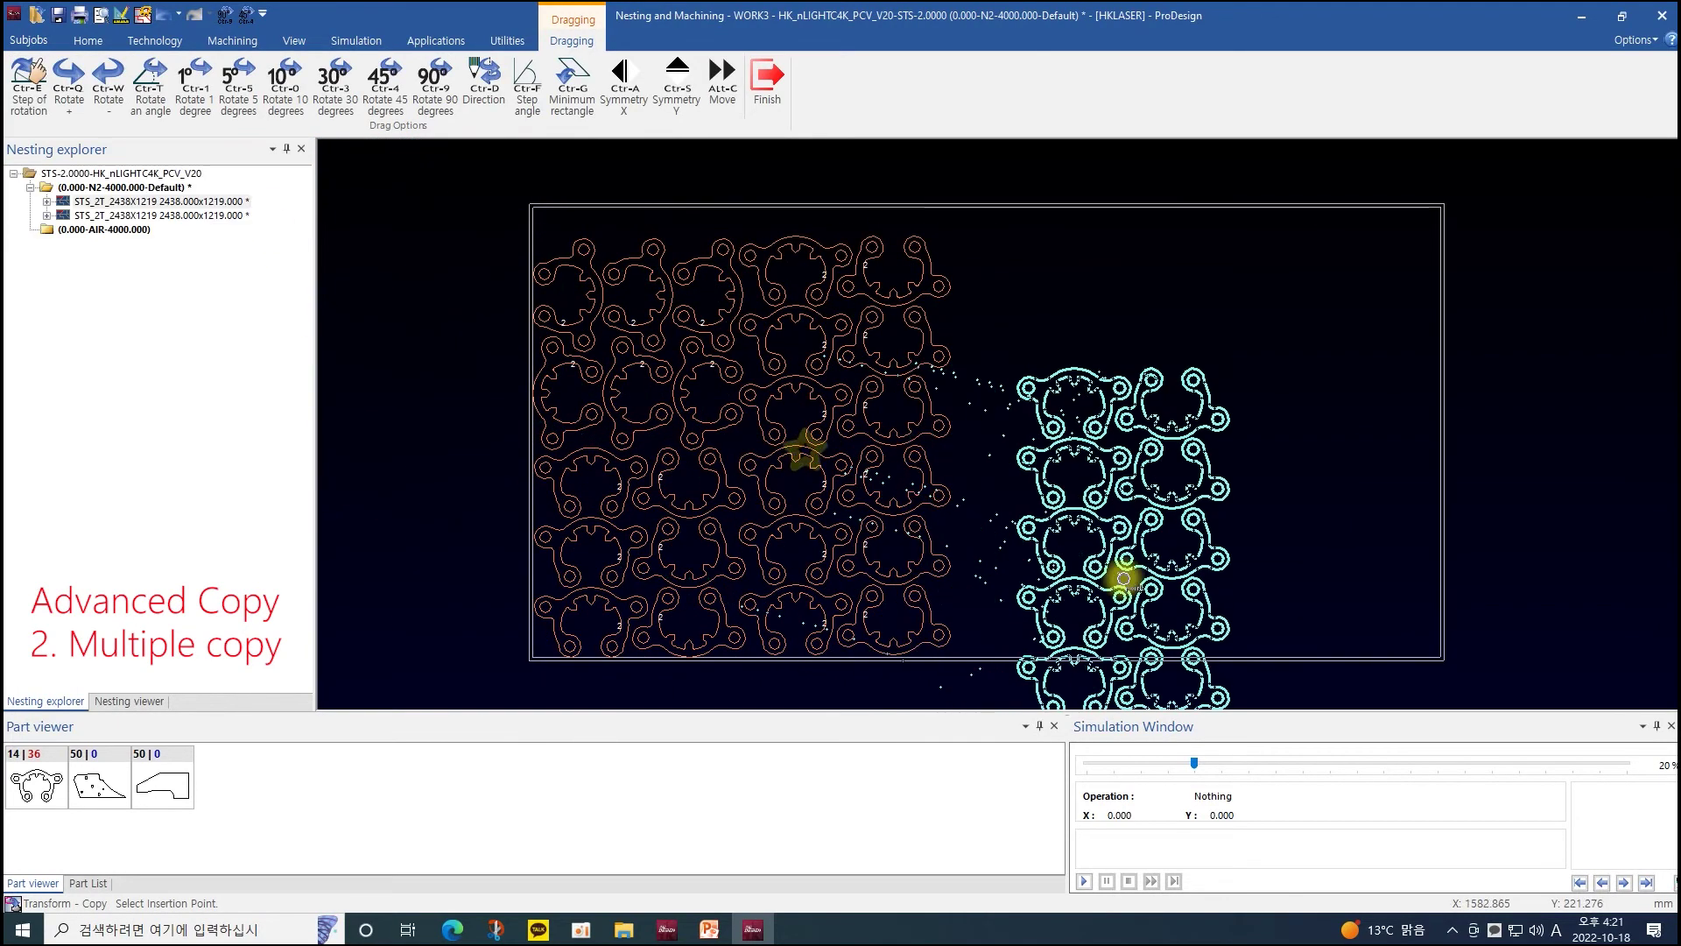
- Place another copy of the twelve-part block on the second sheet beside the original block and end the copy
{"action": "left_click", "coordinate": [206, 216]}
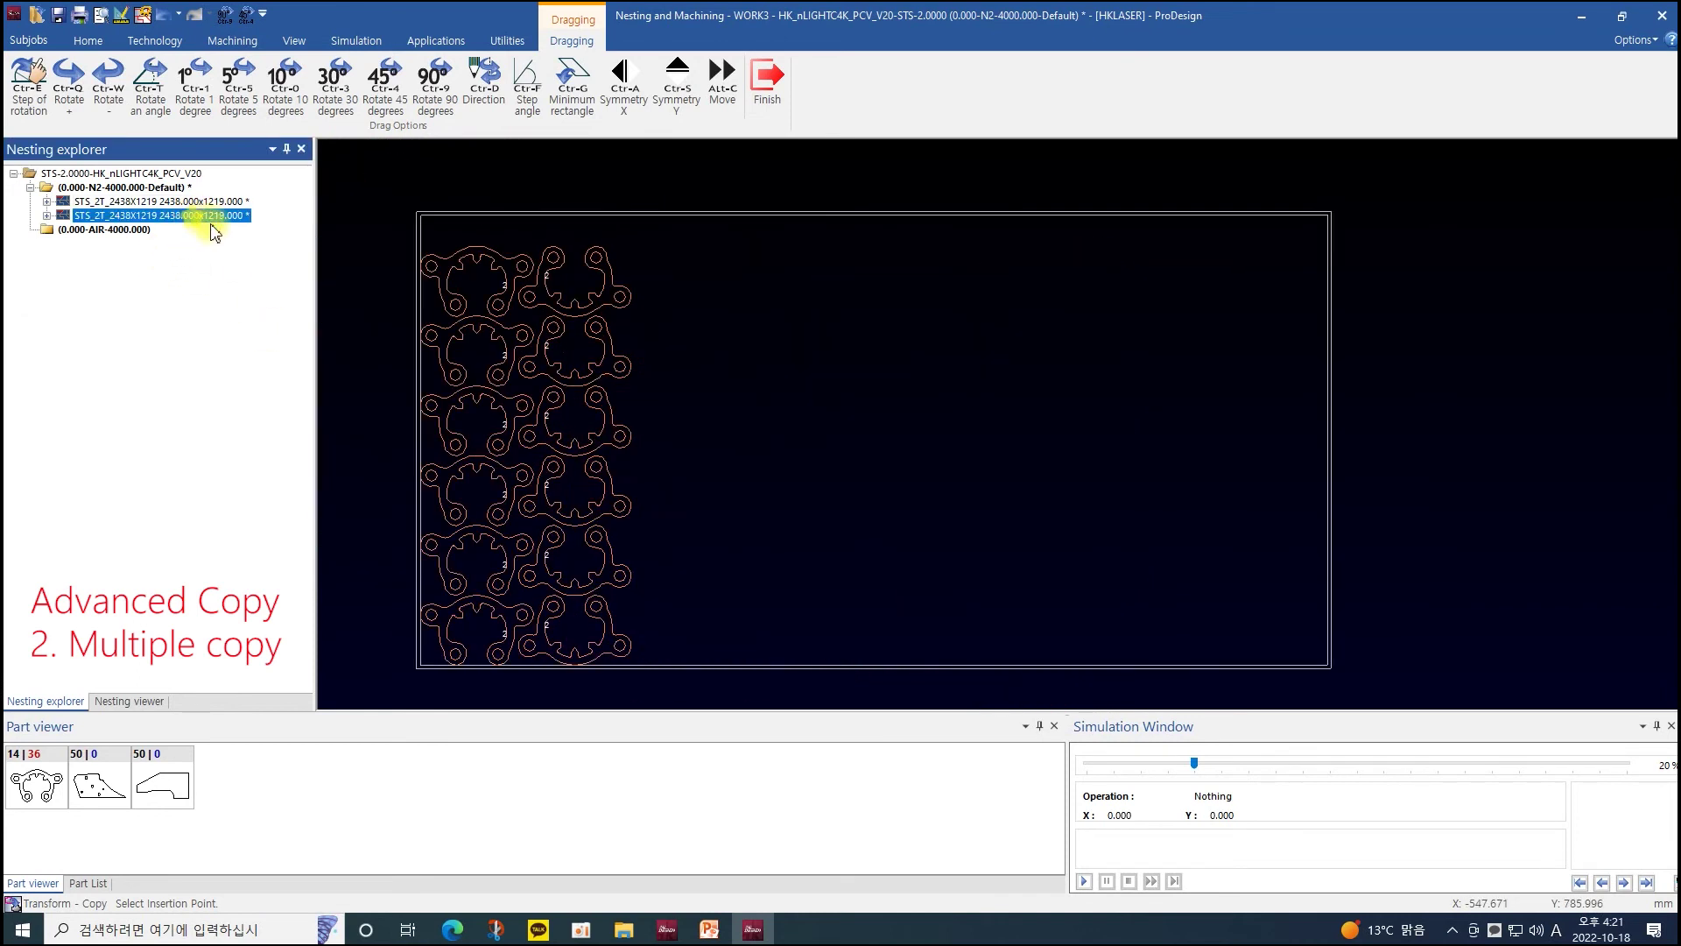
{"action": "left_click", "coordinate": [716, 463]}
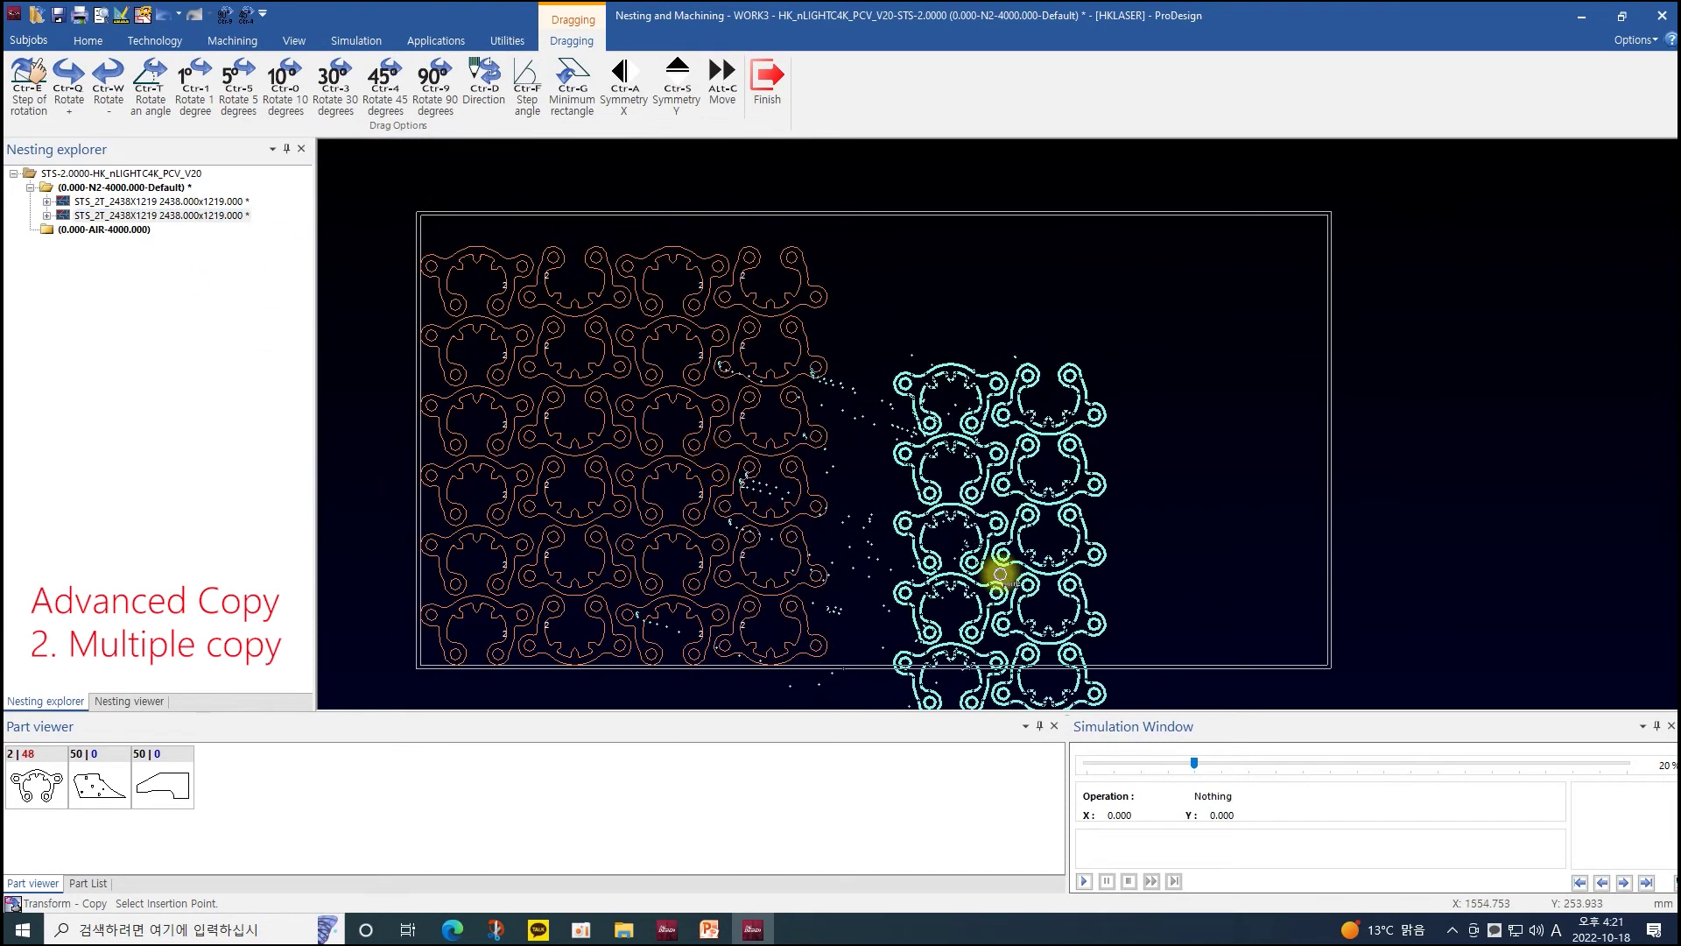
{"action": "key", "text": "Escape"}
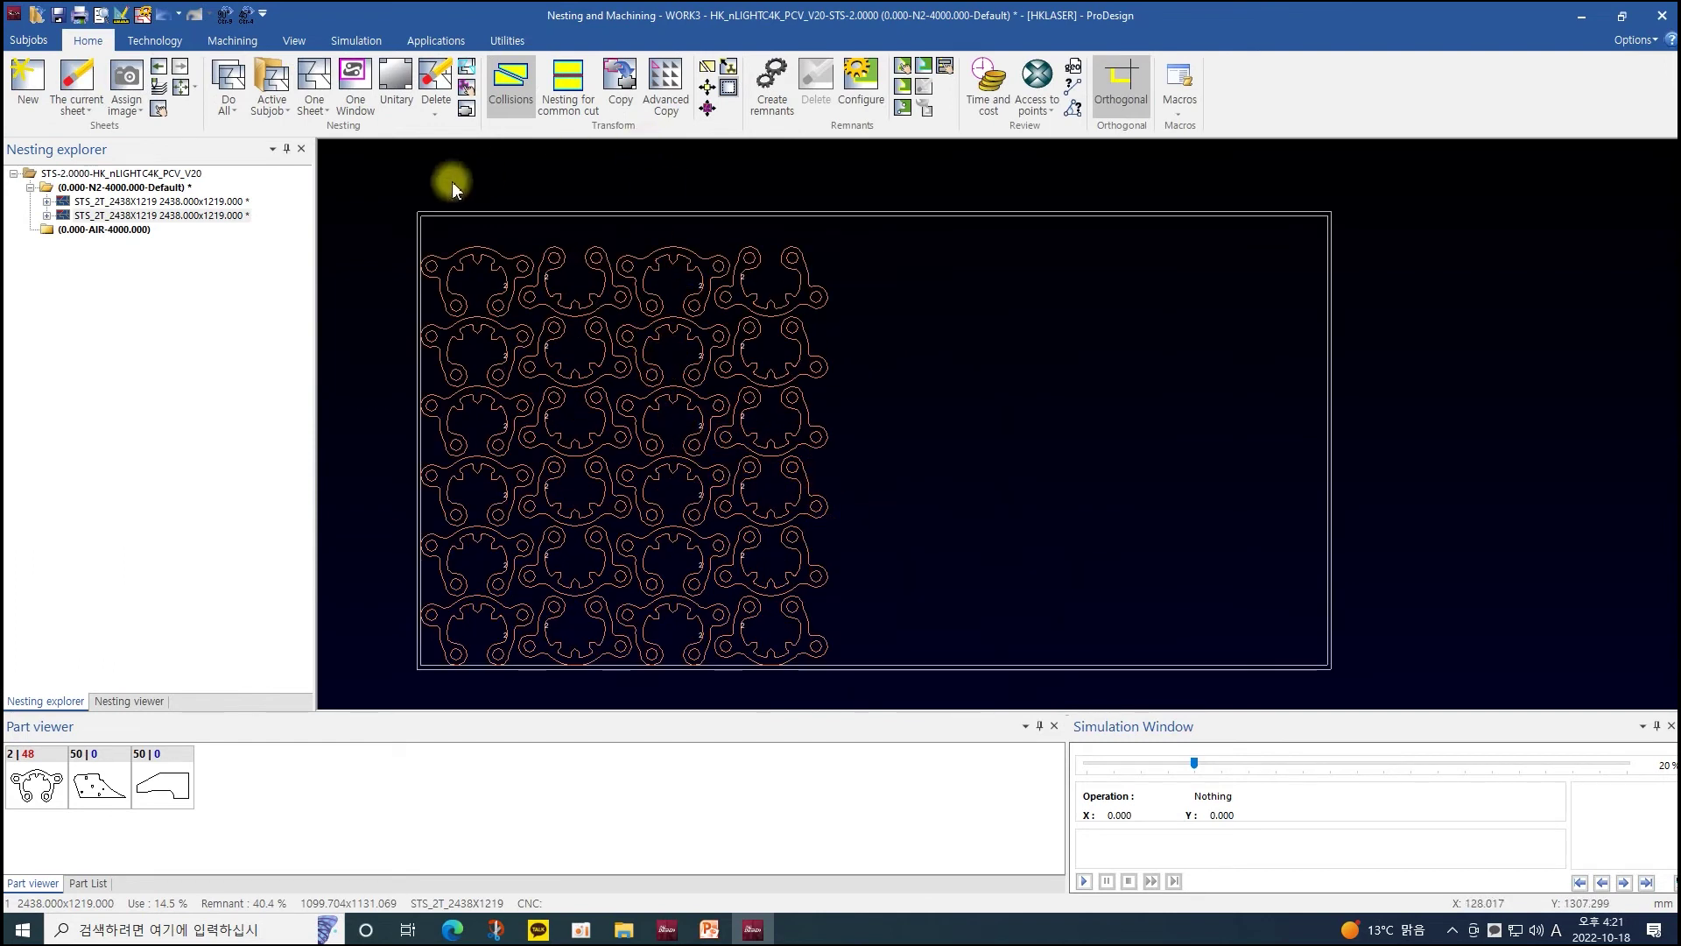
- Delete all nested parts from the second sheet
{"action": "left_click", "coordinate": [435, 85]}
{"action": "left_click_drag", "start_coordinate": [387, 236], "coordinate": [828, 645]}
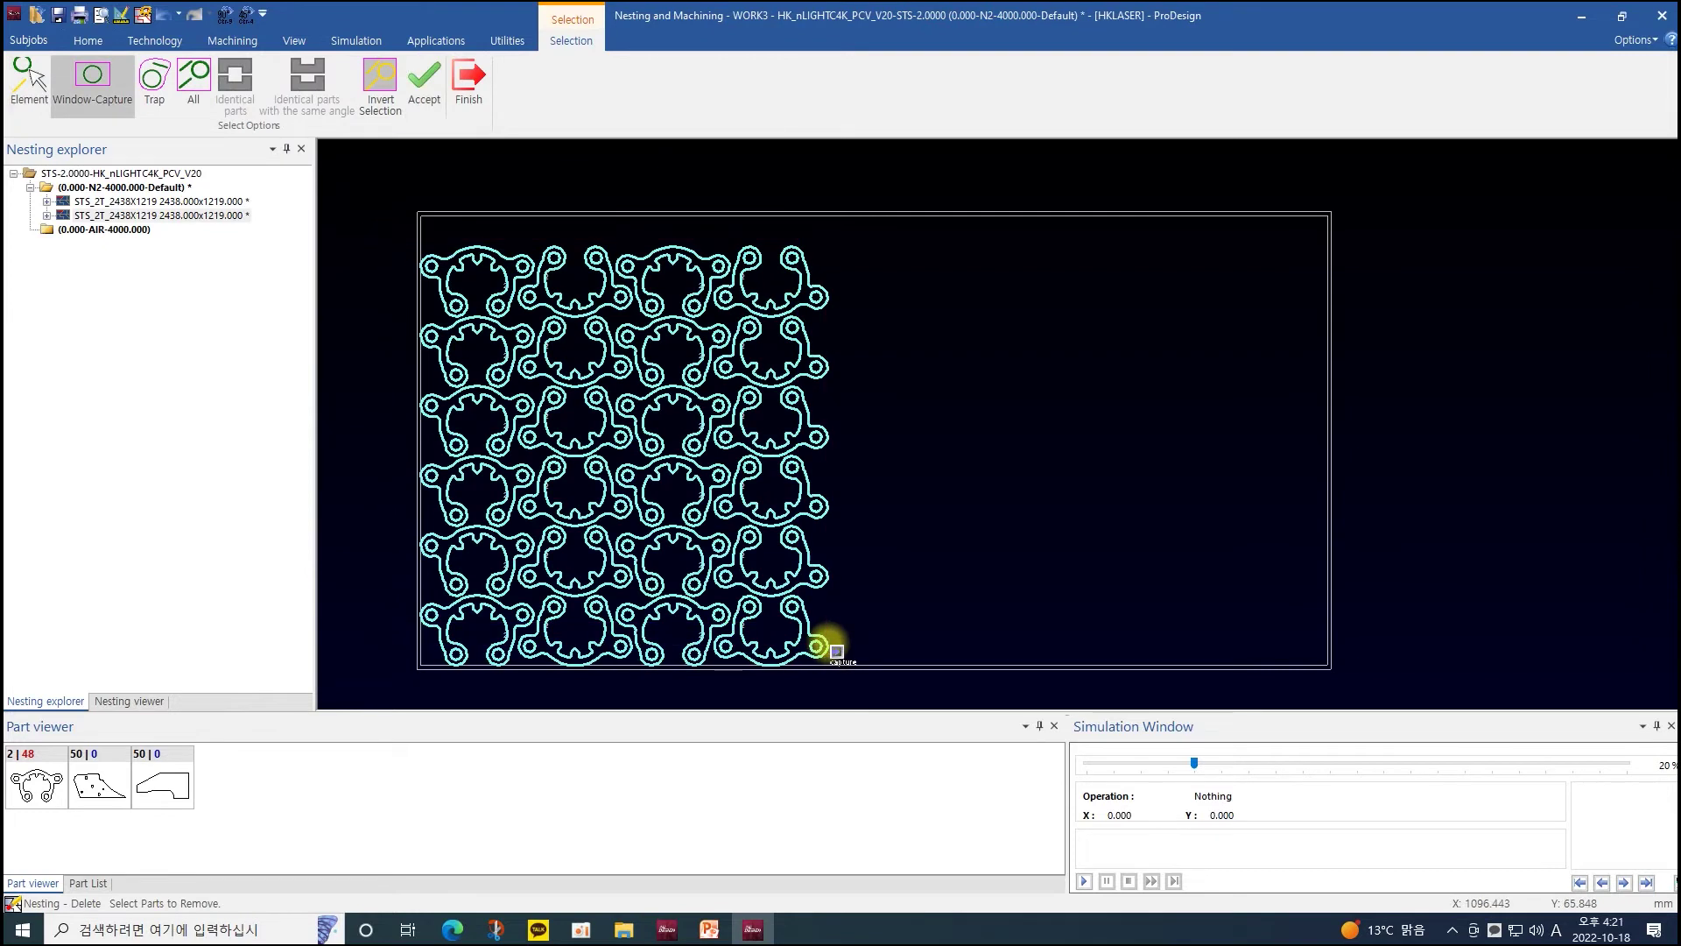
{"action": "left_click", "coordinate": [468, 81]}
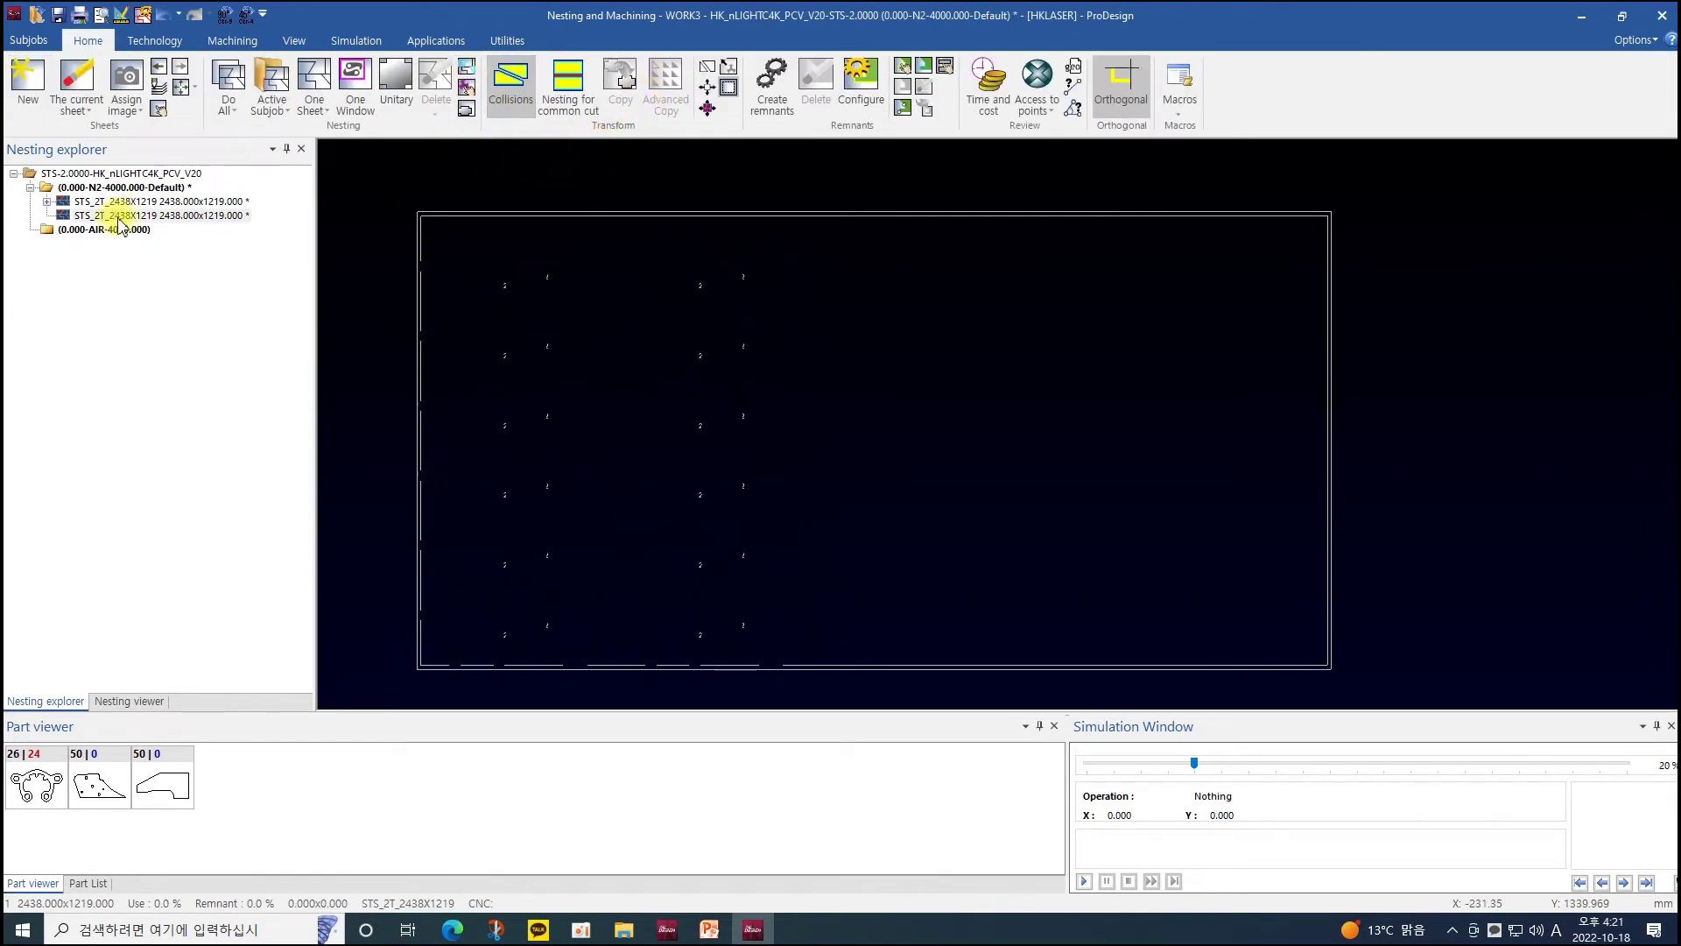
- Delete all nested parts from the first sheet, including the bottom row
{"action": "left_click", "coordinate": [118, 202]}
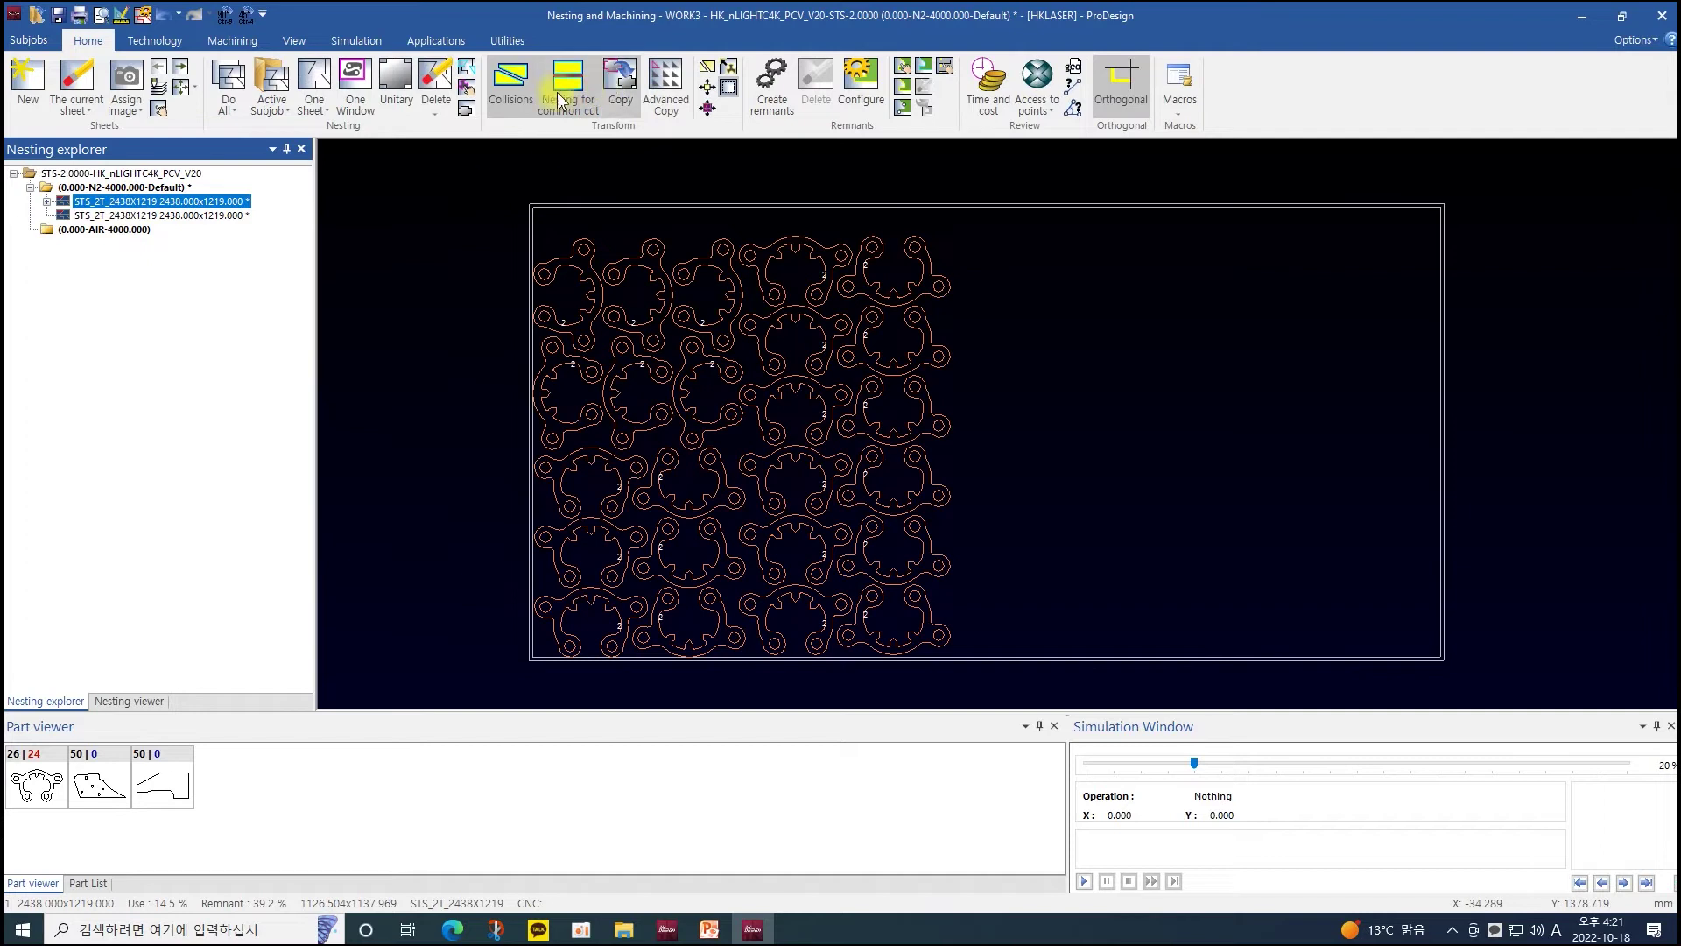
{"action": "left_click", "coordinate": [433, 88]}
{"action": "left_click_drag", "start_coordinate": [495, 207], "coordinate": [938, 526]}
{"action": "right_click", "coordinate": [912, 509]}
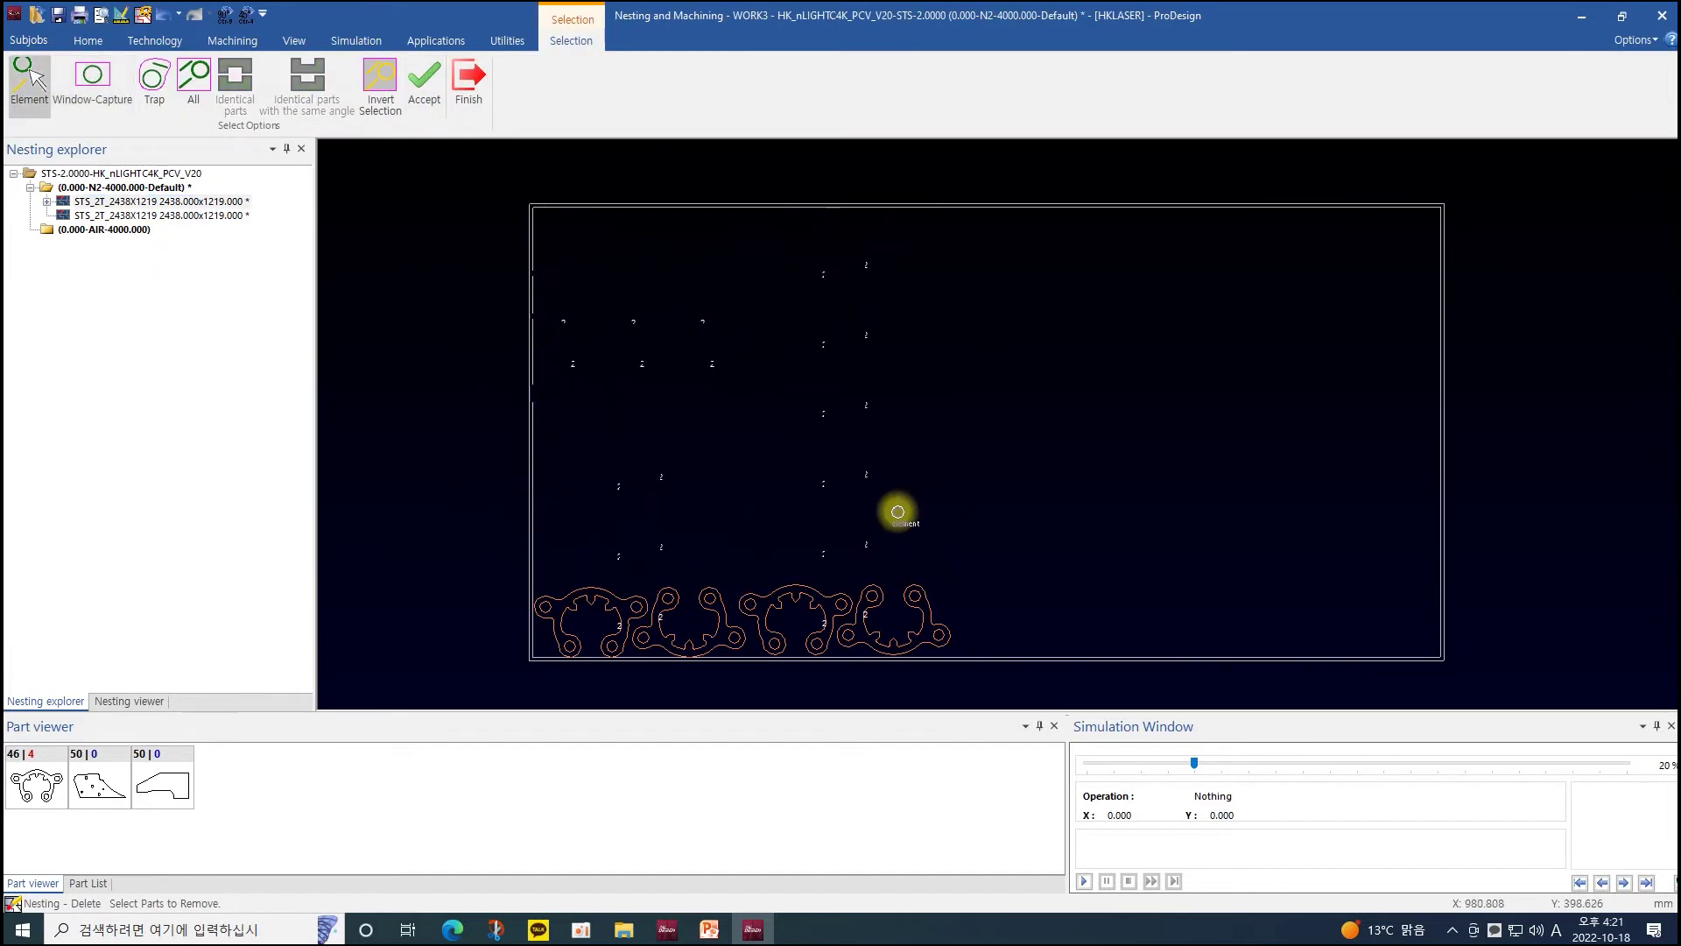
{"action": "left_click_drag", "start_coordinate": [931, 612], "coordinate": [713, 639]}
{"action": "right_click", "coordinate": [694, 644]}
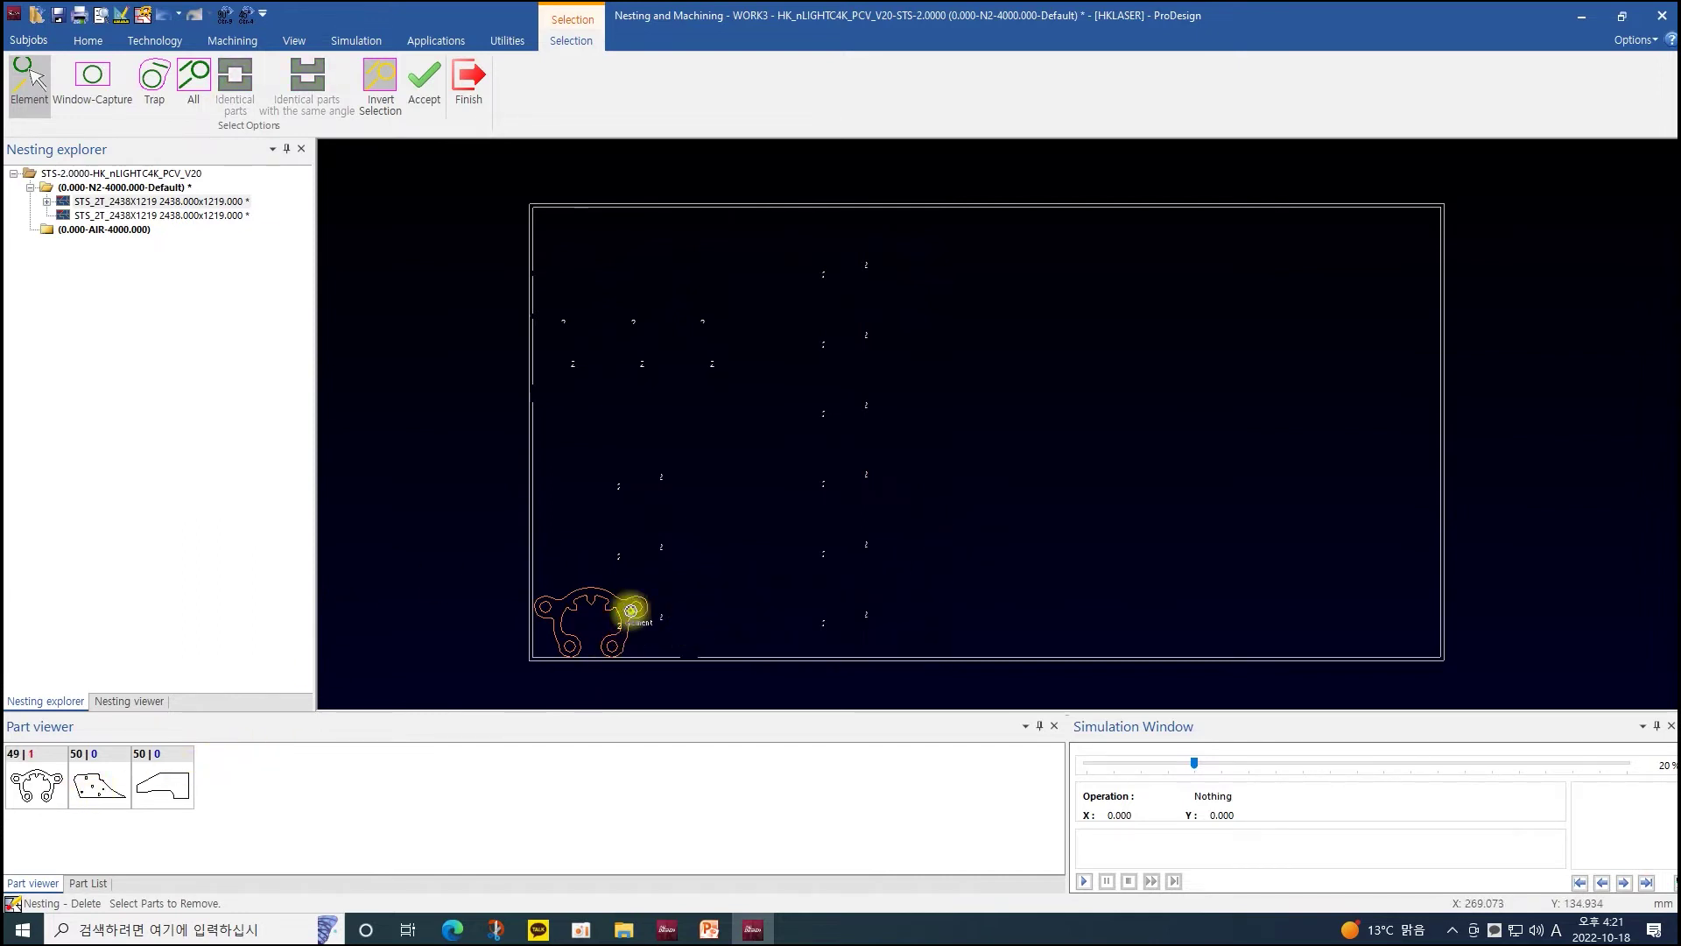
{"action": "left_click", "coordinate": [630, 611]}
{"action": "right_click", "coordinate": [631, 611]}
- Insert two of the perforated plates as an interlocking pair in the lower-left corner of the first sheet
{"action": "left_click", "coordinate": [92, 772]}
{"action": "left_click", "coordinate": [696, 602]}
{"action": "left_click", "coordinate": [709, 626]}
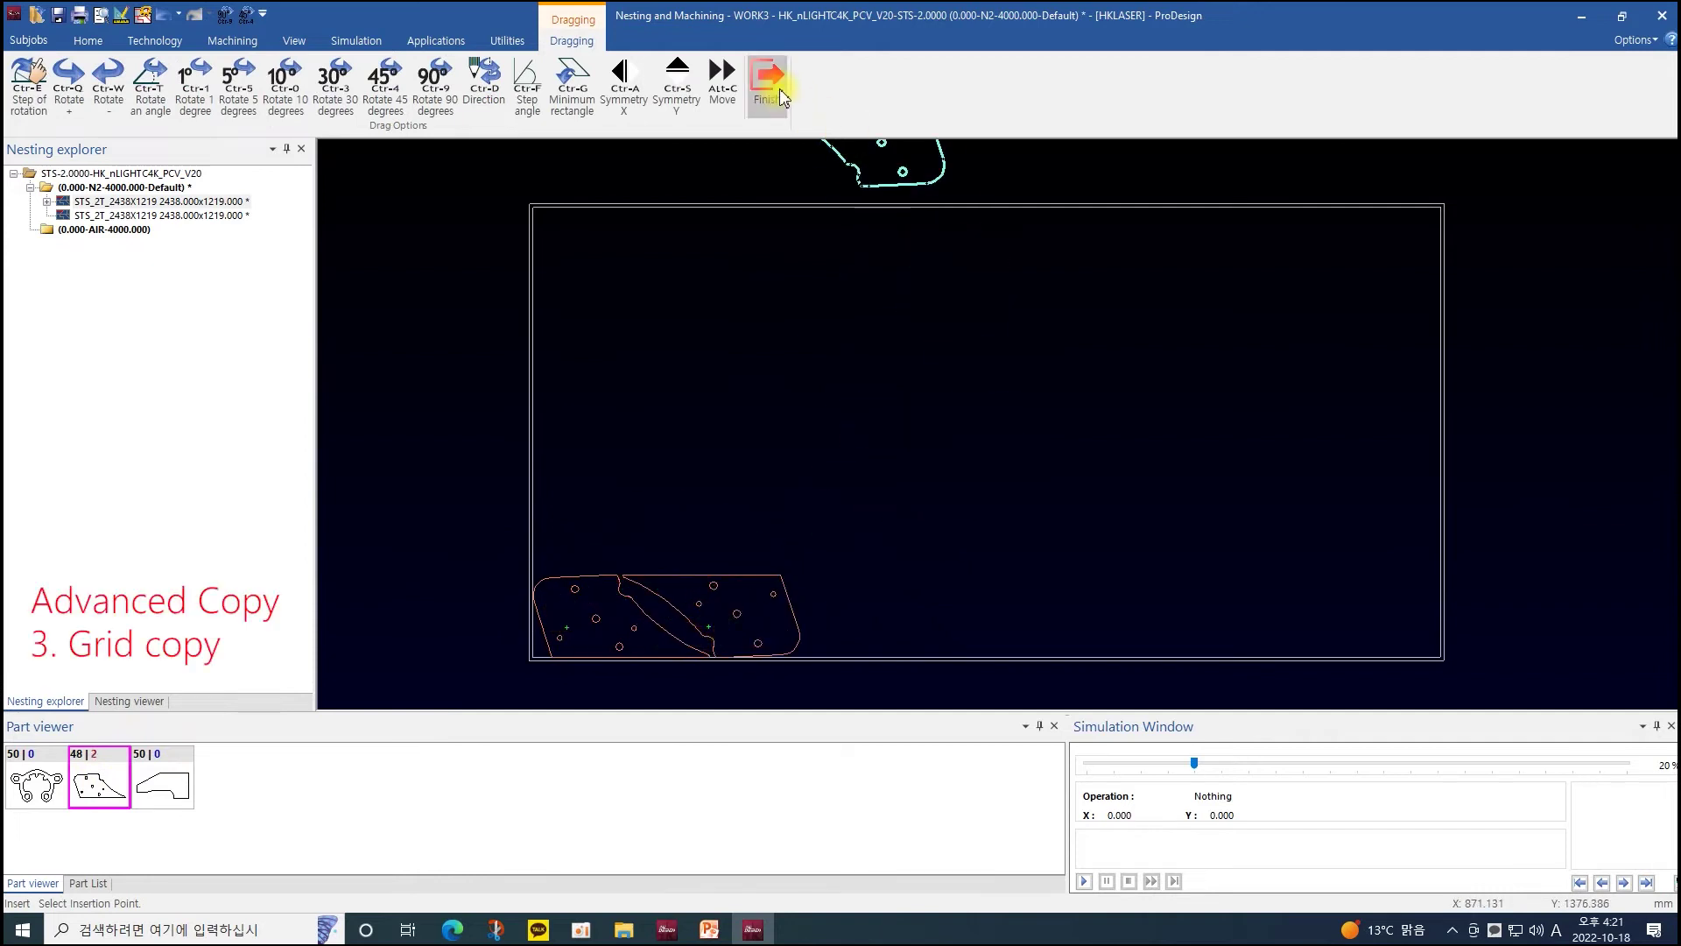
{"action": "left_click", "coordinate": [782, 94]}
- Set up a Grid-type Advanced Copy of the plate pair and preview it in the upward and rightward copy directions
{"action": "left_click", "coordinate": [666, 81]}
{"action": "left_click_drag", "start_coordinate": [731, 526], "coordinate": [604, 629]}
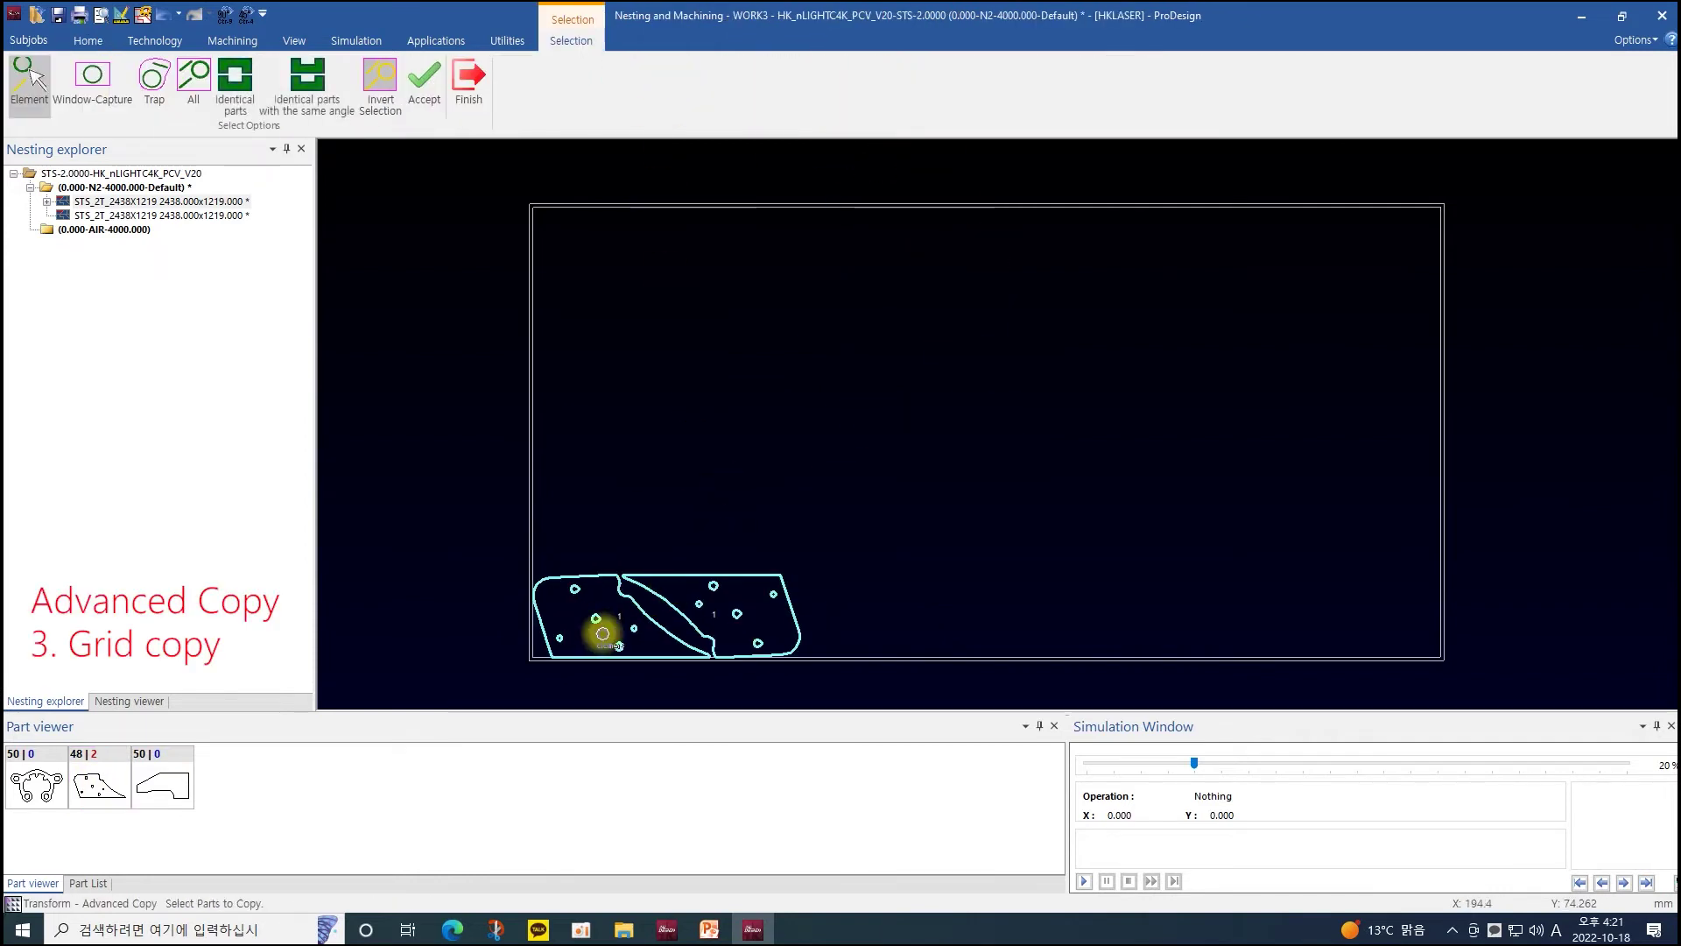
{"action": "right_click", "coordinate": [604, 629]}
{"action": "left_click", "coordinate": [662, 390]}
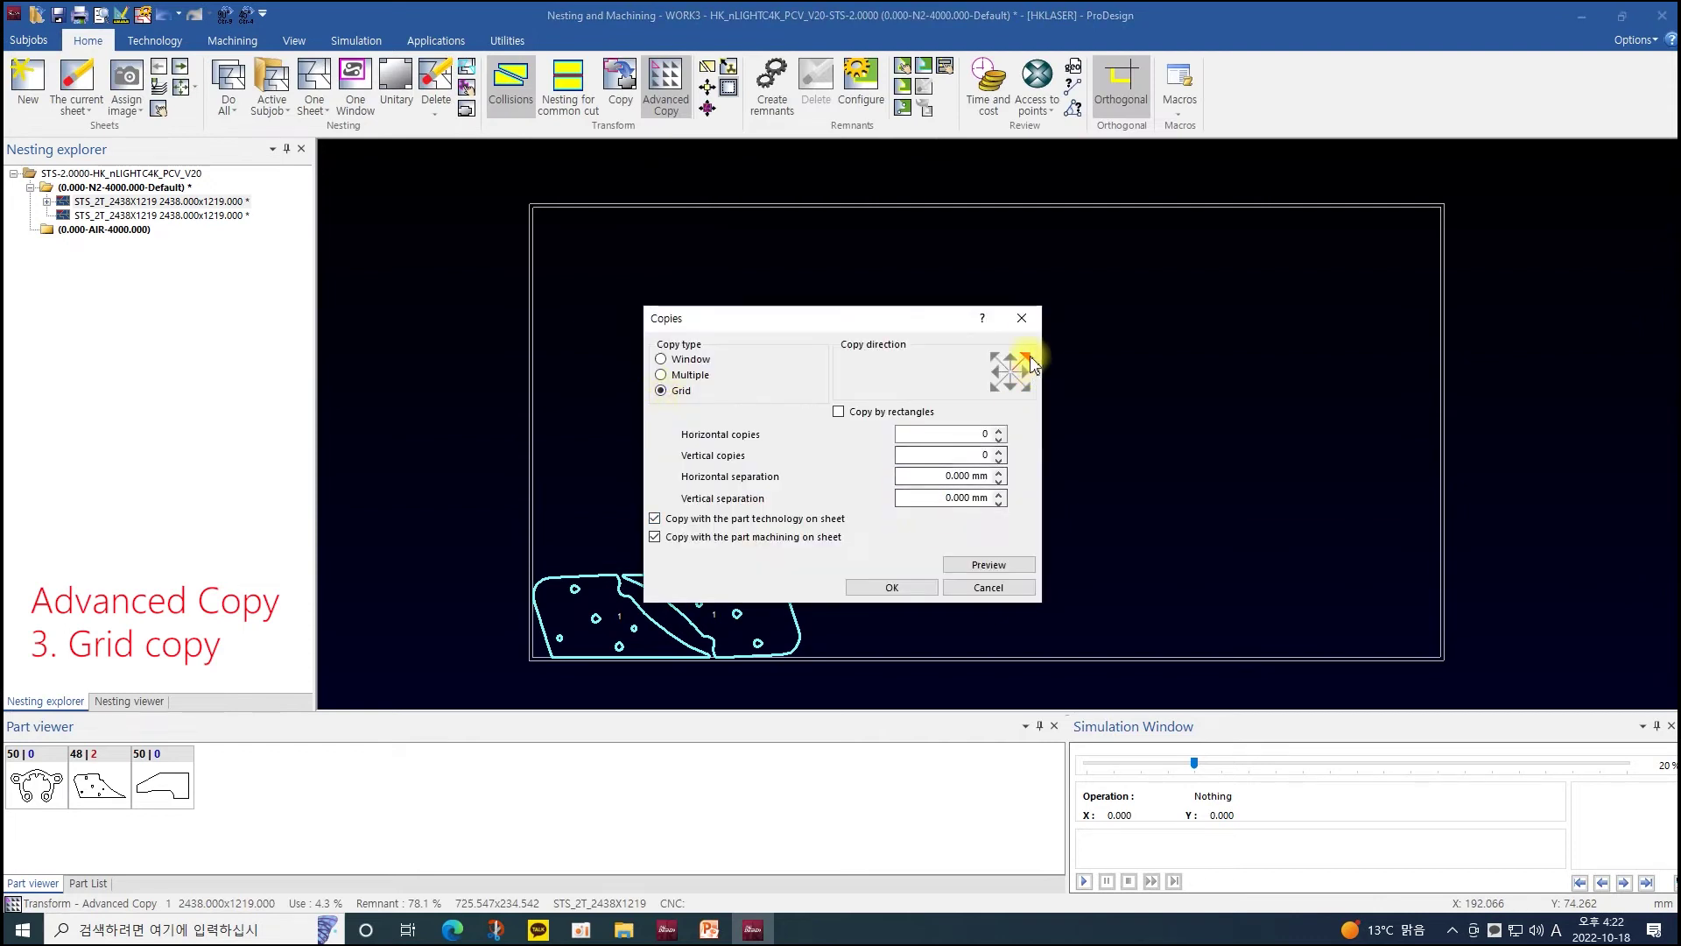
{"action": "left_click", "coordinate": [988, 566]}
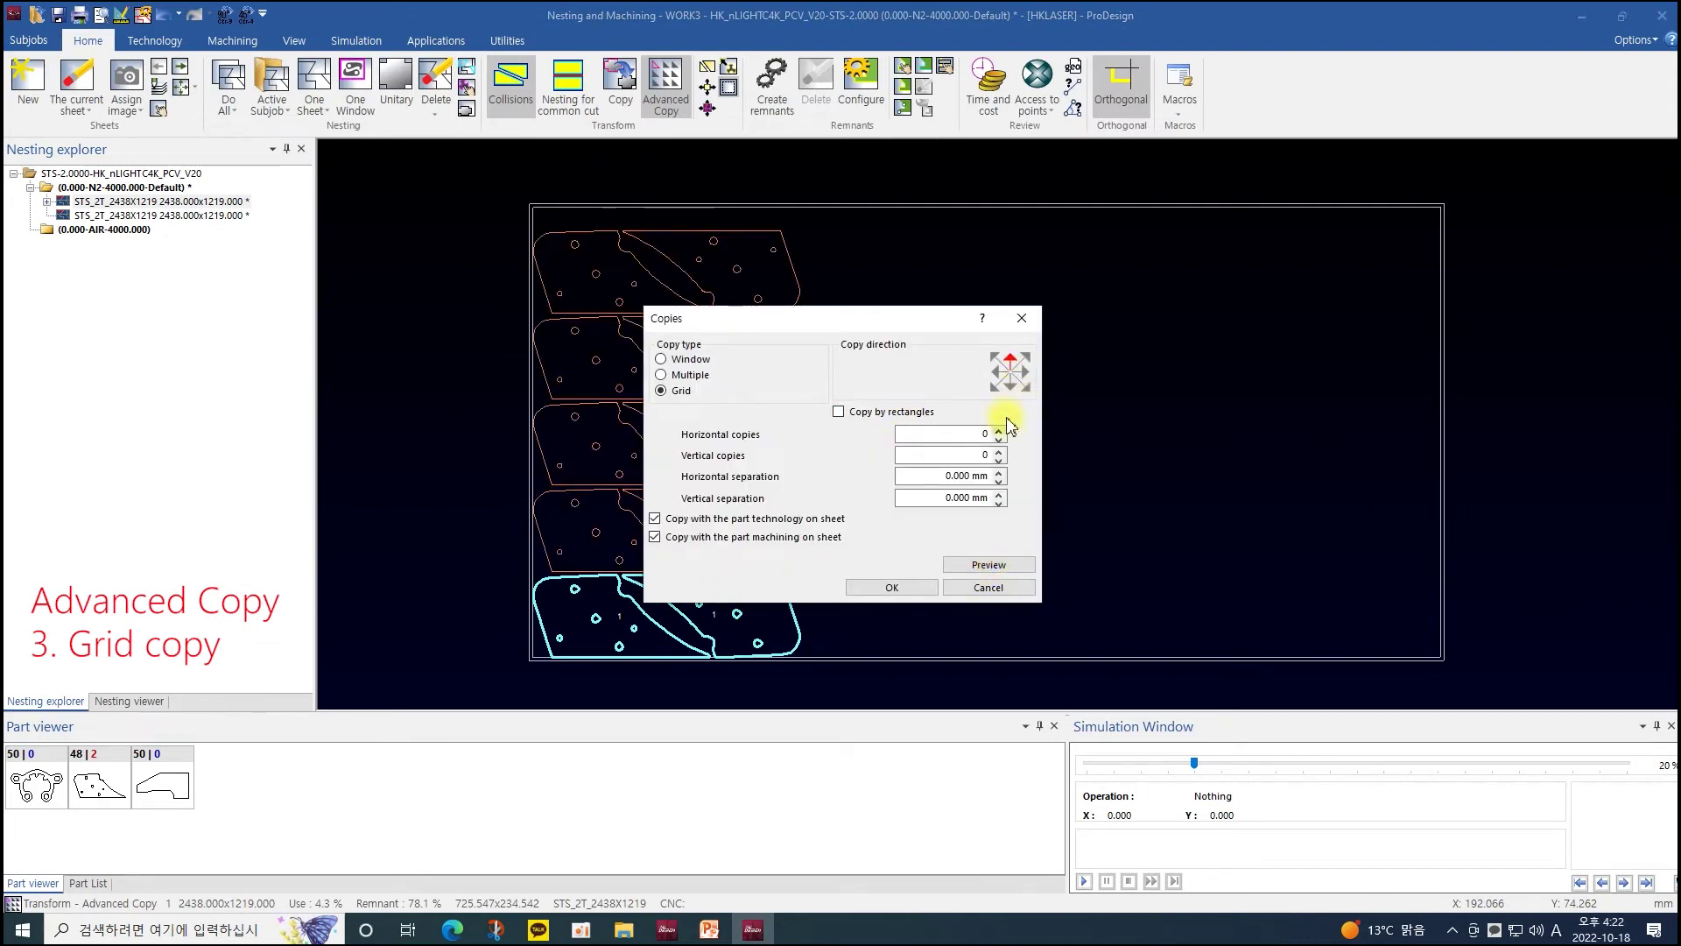
{"action": "left_click", "coordinate": [1026, 371]}
{"action": "left_click", "coordinate": [1014, 563]}
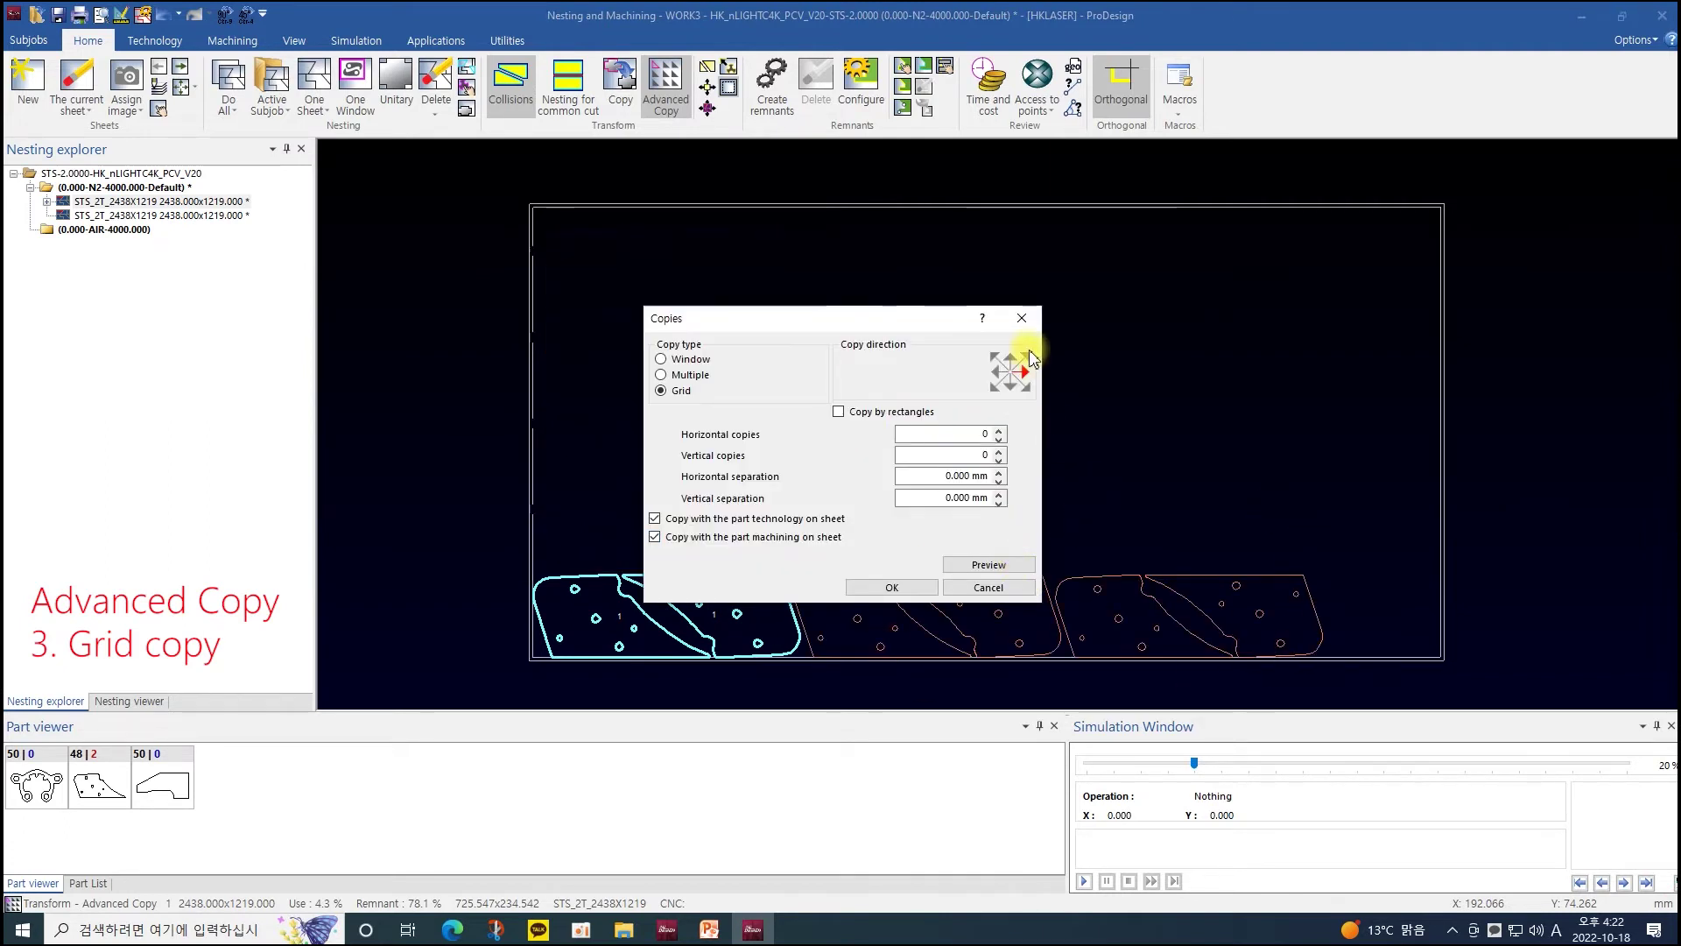
- Preview and create the grid copy of the plate pair toward the upper right, and undo it
{"action": "left_click", "coordinate": [1005, 565]}
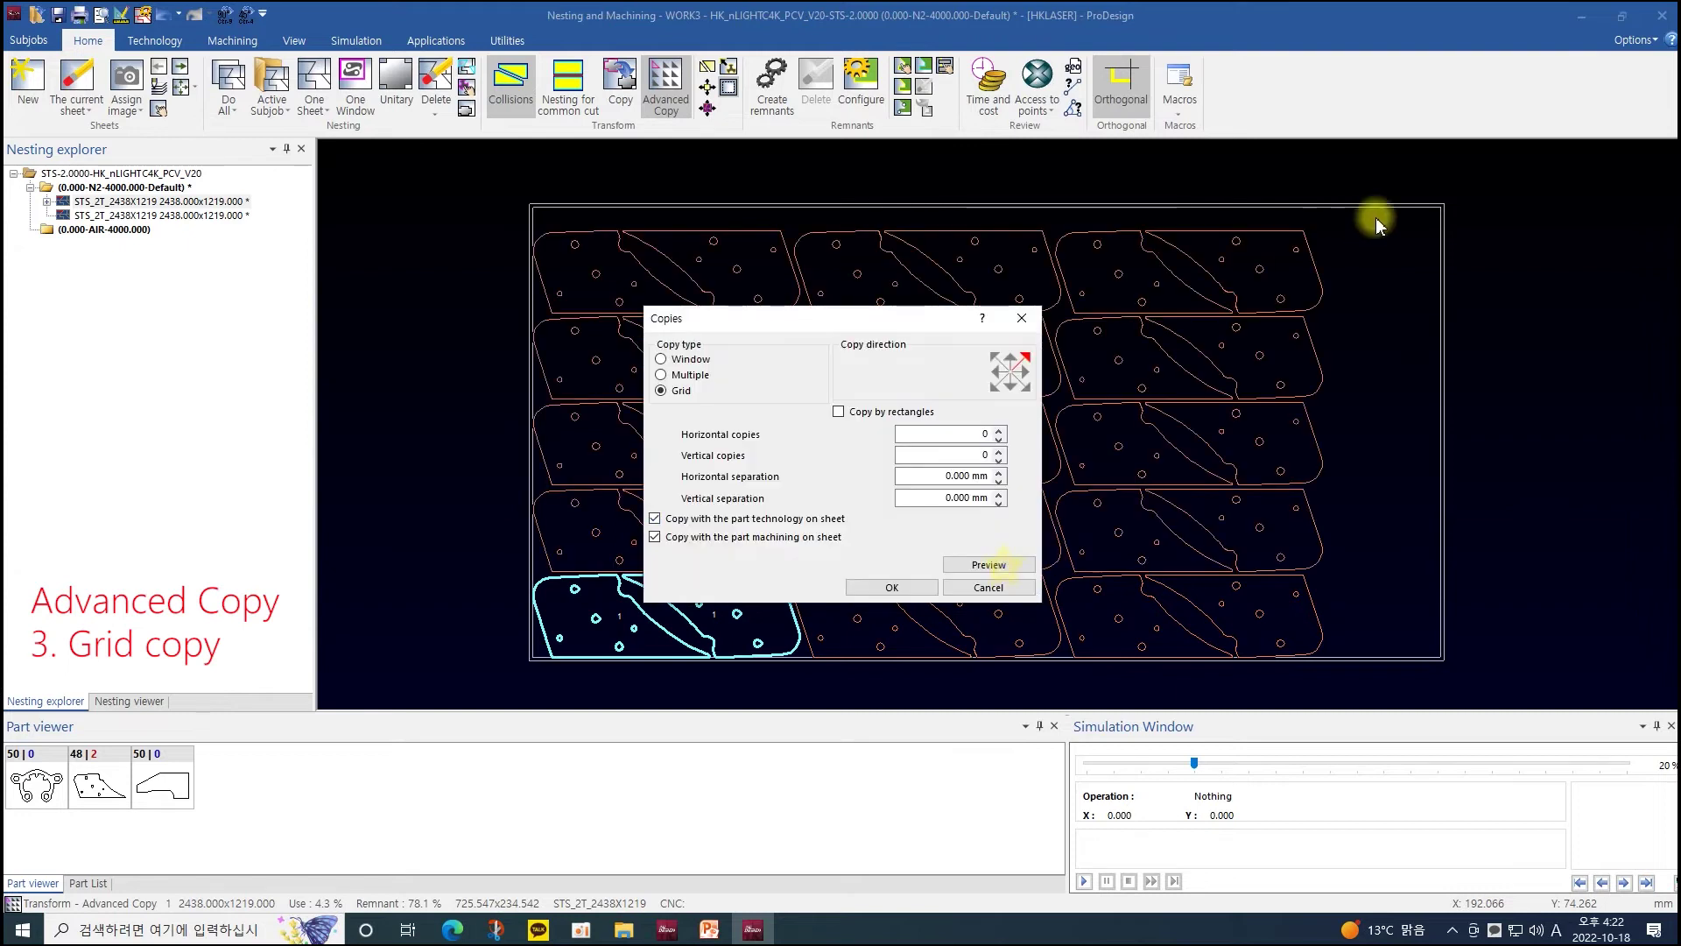
{"action": "left_click", "coordinate": [898, 585]}
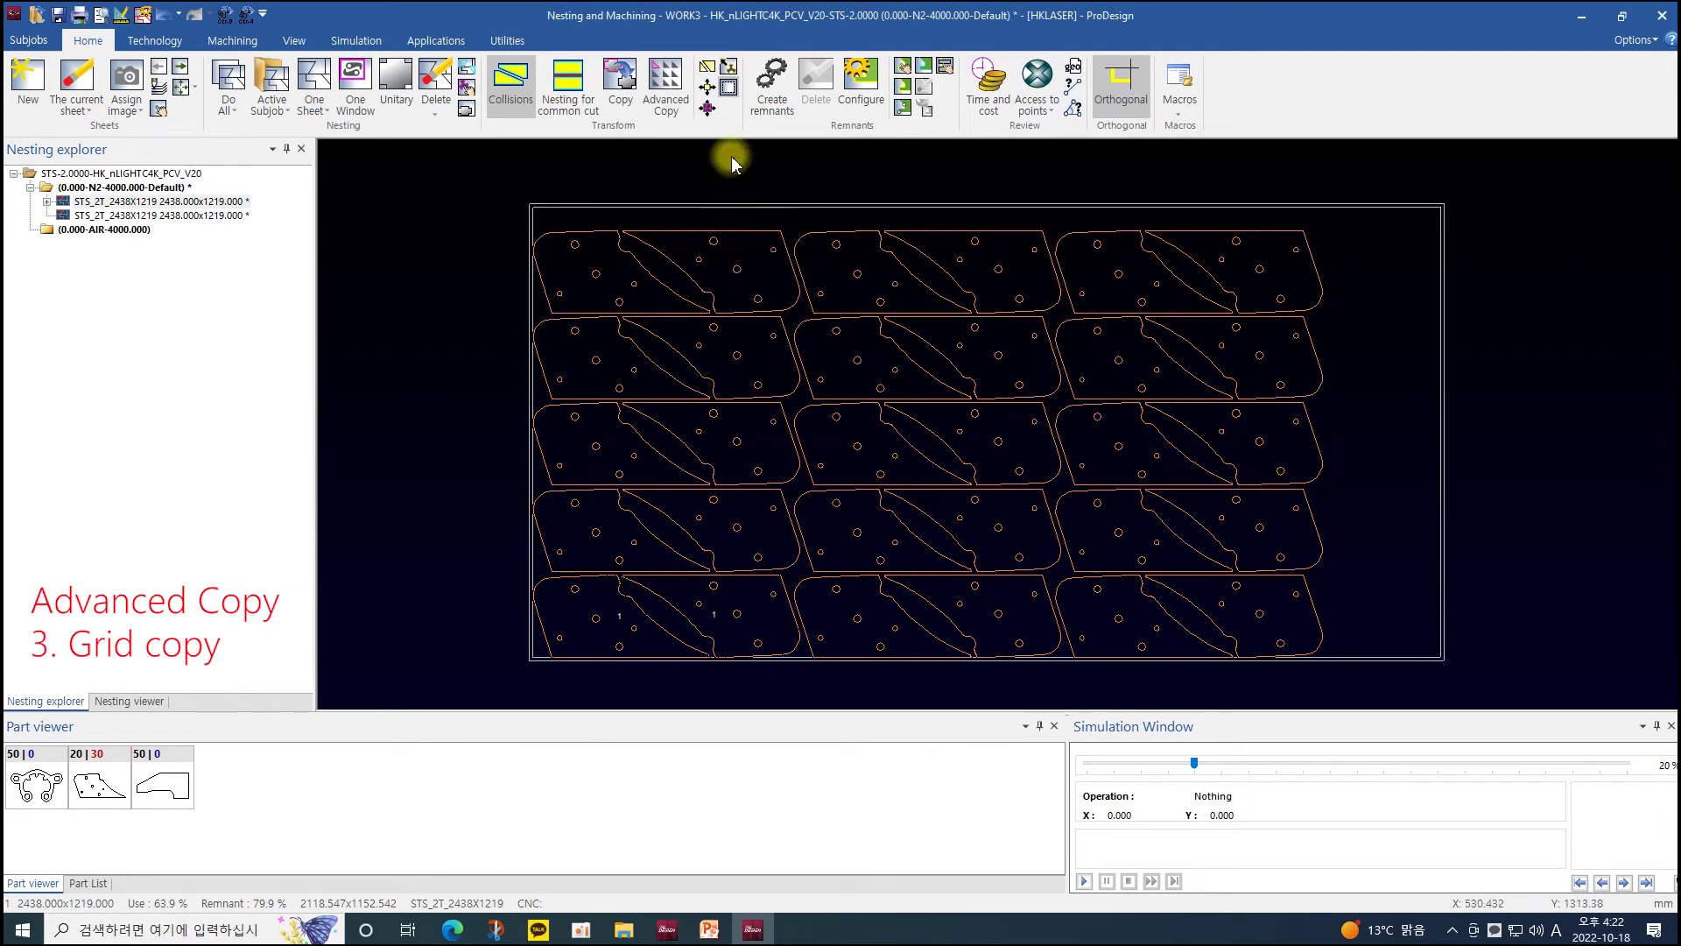
{"action": "left_click", "coordinate": [172, 17]}
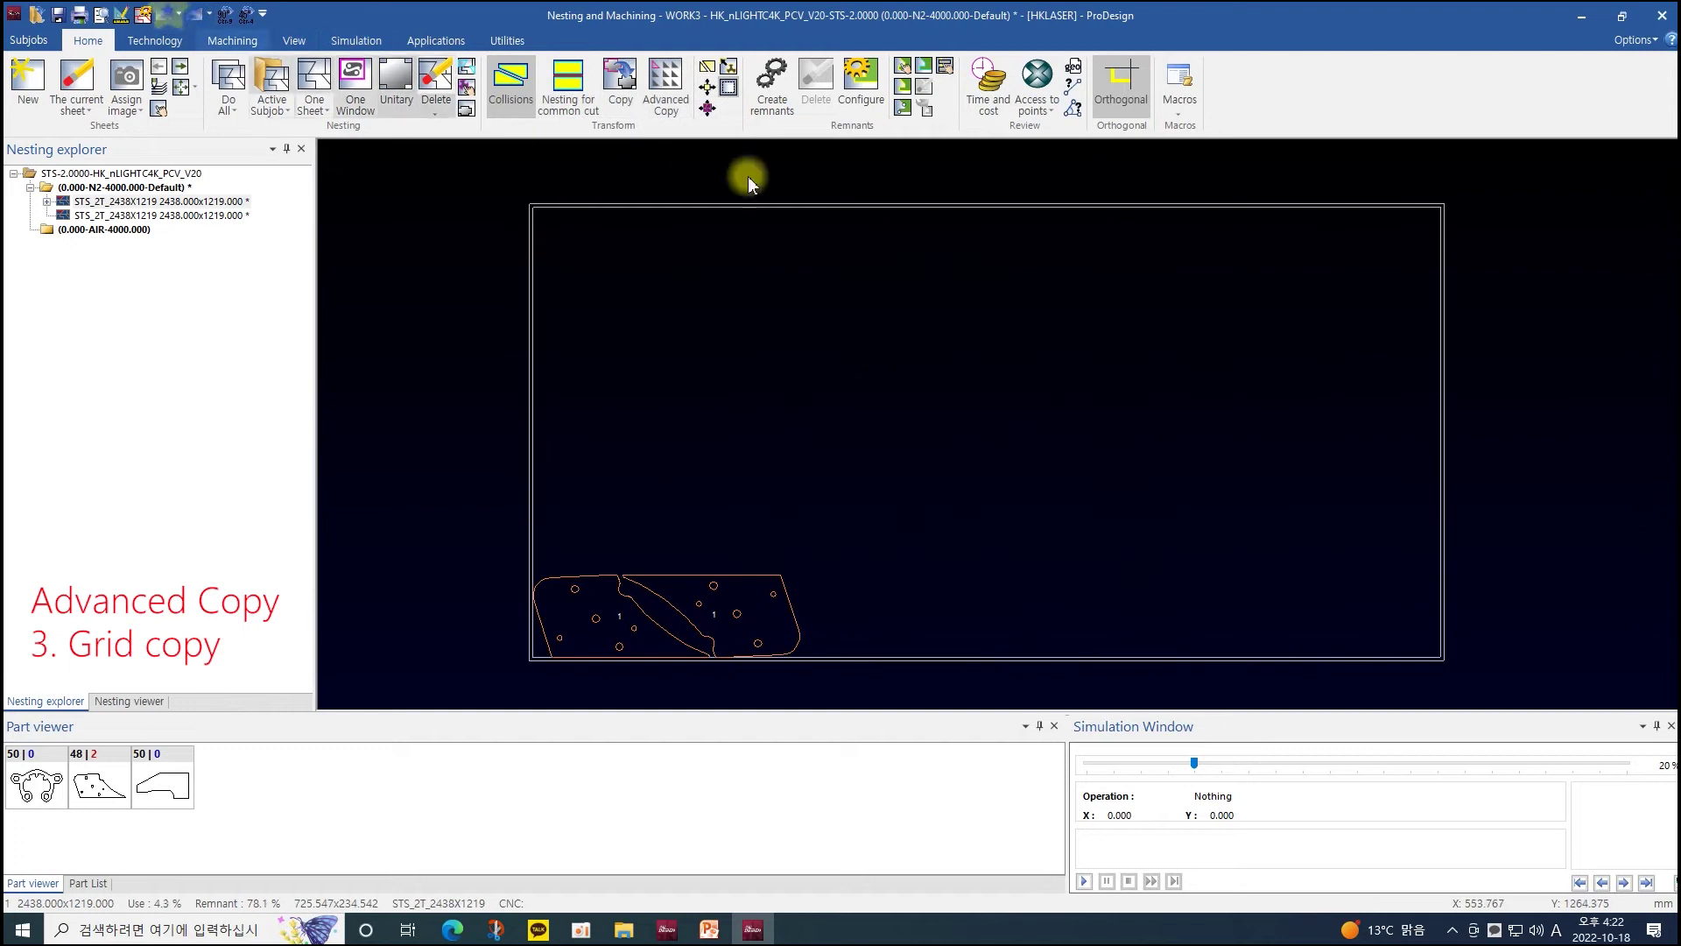
- Set up another grid Advanced Copy of the plate pair with 2 horizontal and 2 vertical copies and preview it
{"action": "left_click", "coordinate": [666, 83]}
{"action": "left_click", "coordinate": [626, 625]}
{"action": "right_click", "coordinate": [626, 625]}
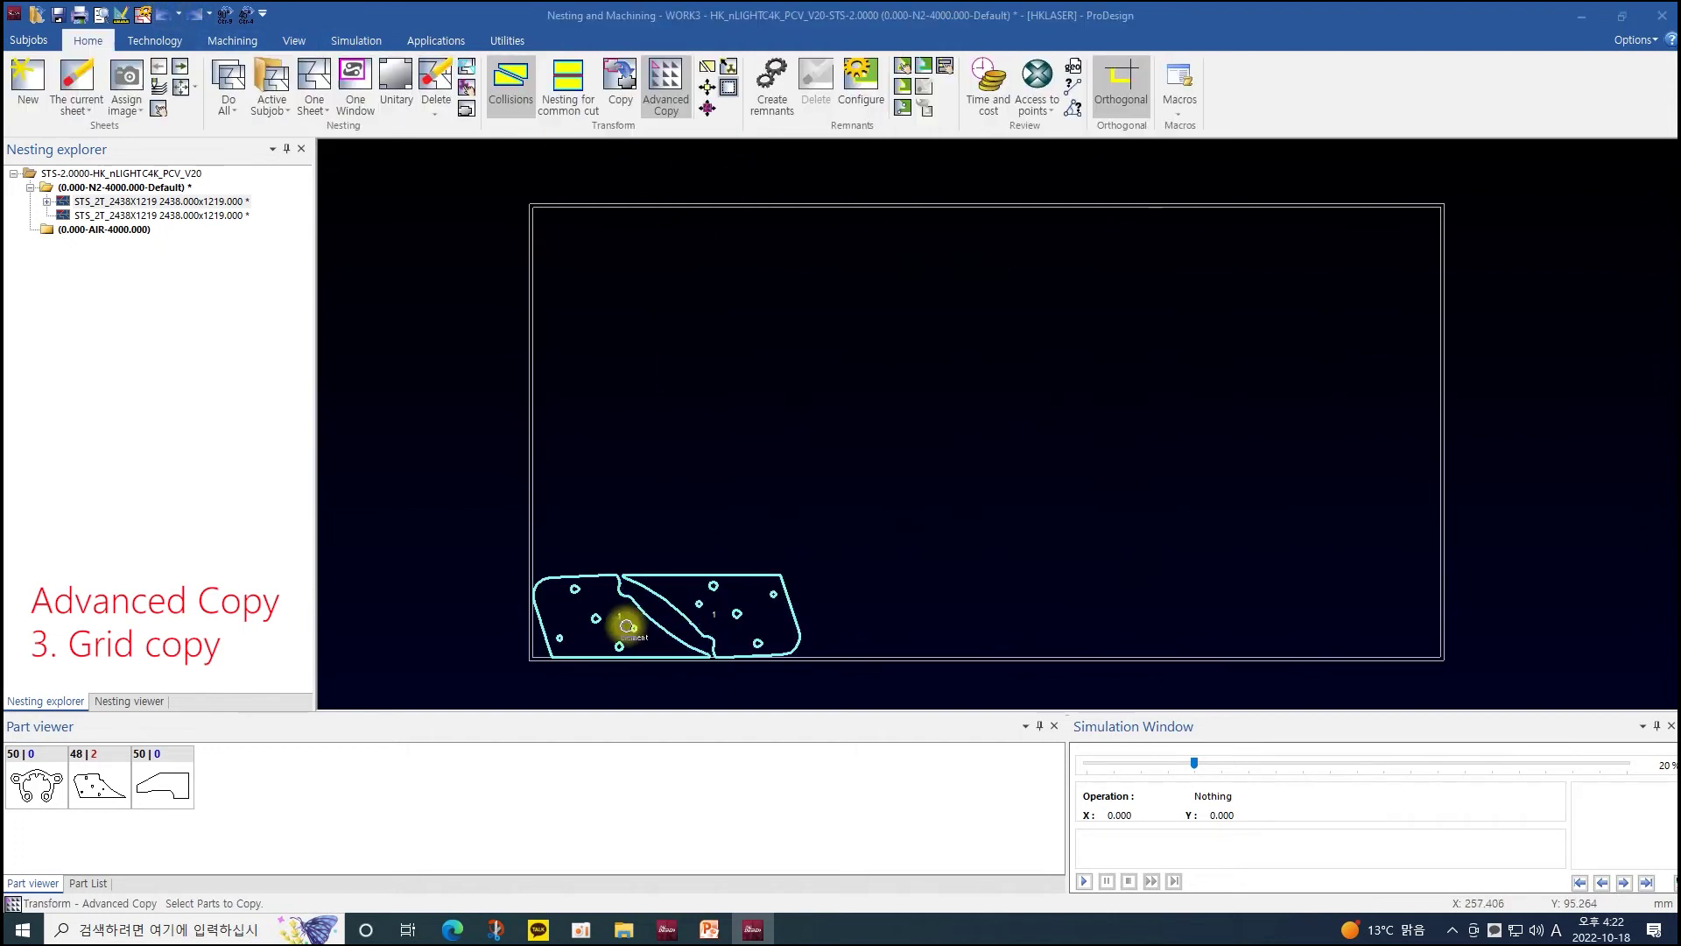
{"action": "double_click", "coordinate": [966, 433]}
{"action": "type", "text": "2"}
{"action": "double_click", "coordinate": [982, 454]}
{"action": "type", "text": "2"}
{"action": "left_click", "coordinate": [988, 563]}
{"action": "left_click_drag", "start_coordinate": [890, 323], "coordinate": [1300, 307]}
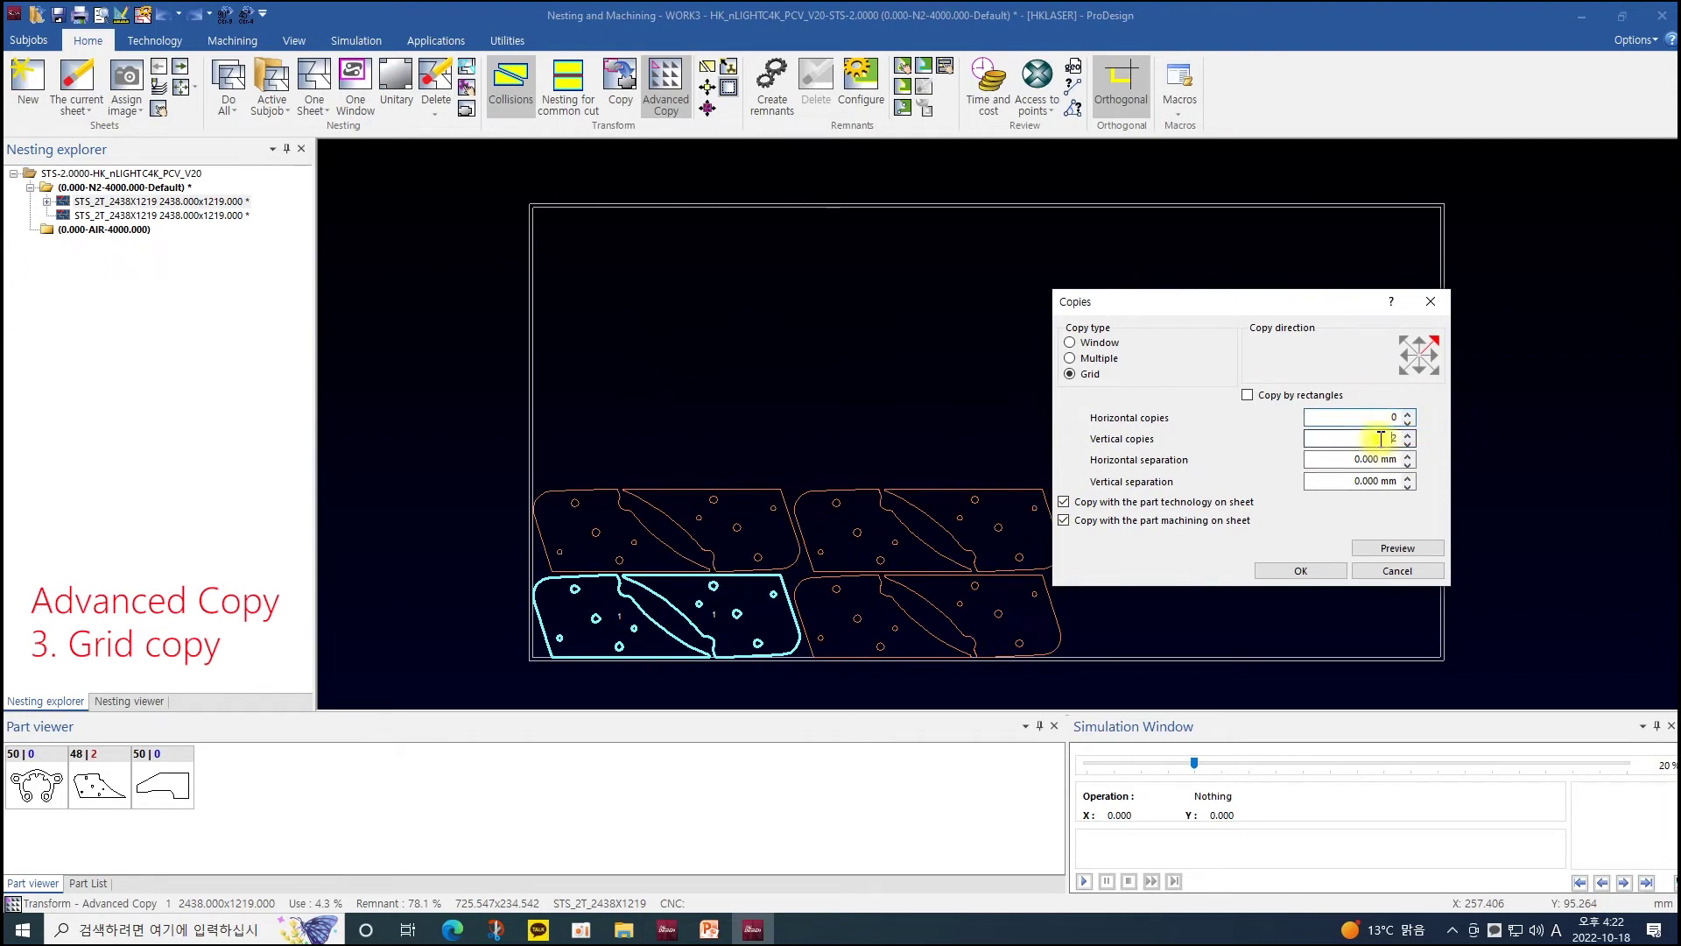
- Reset the horizontal and vertical copies to 0, set both separations to 10 mm and preview the grid
{"action": "left_click", "coordinate": [1410, 549]}
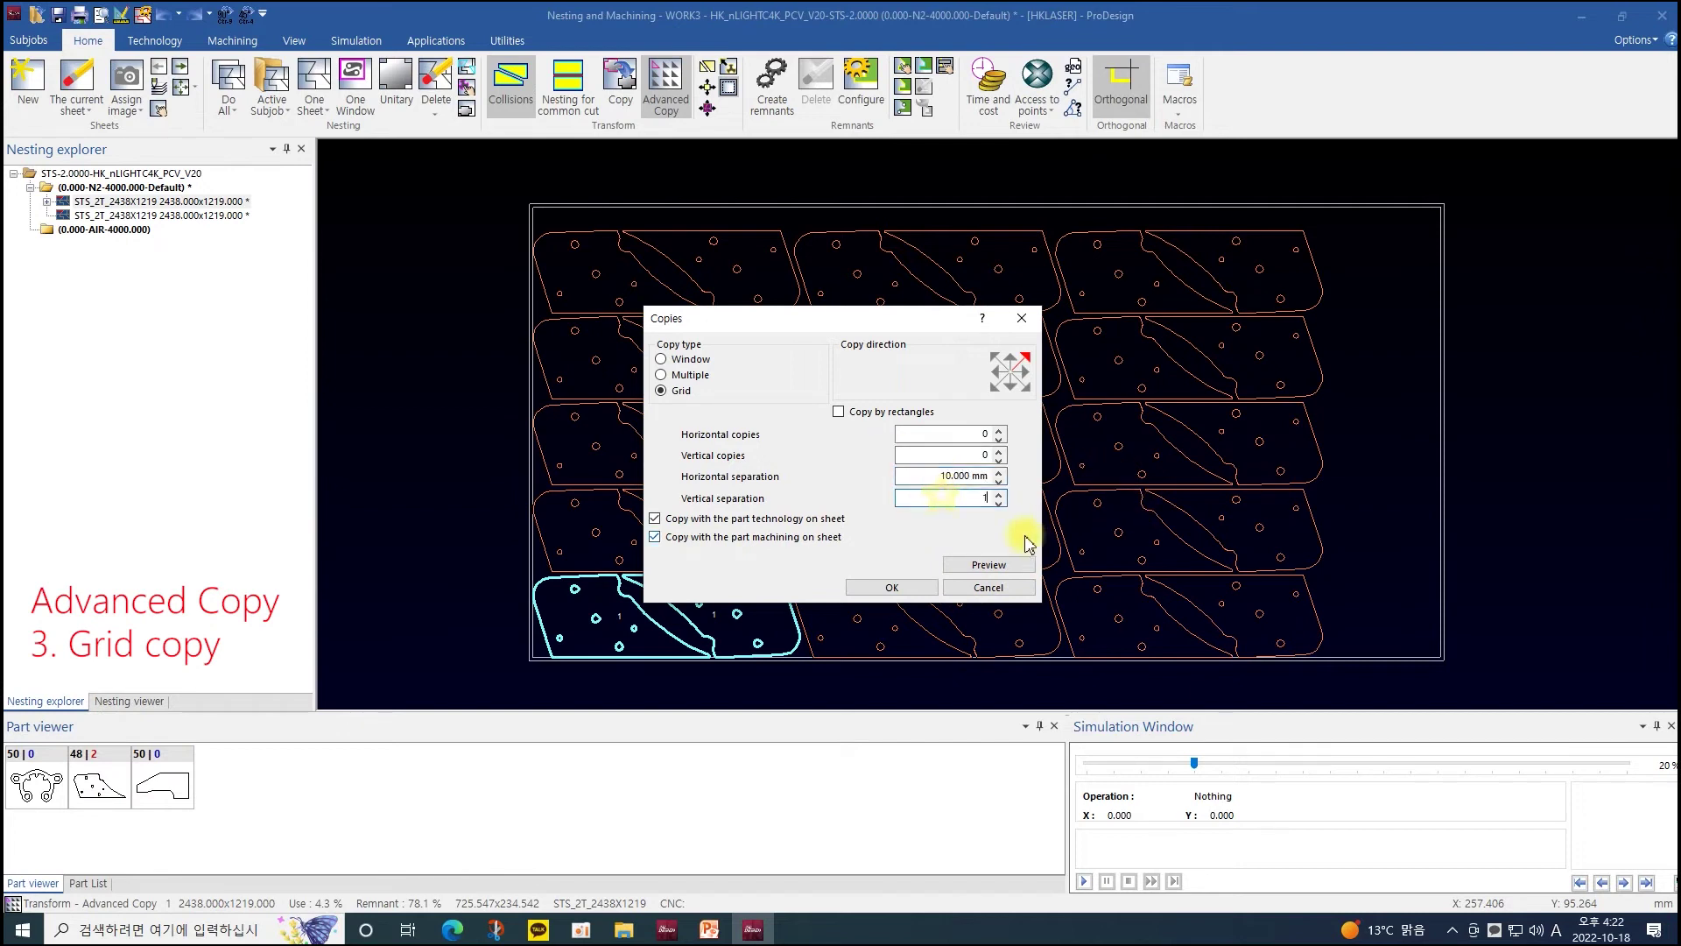
{"action": "left_click", "coordinate": [987, 562]}
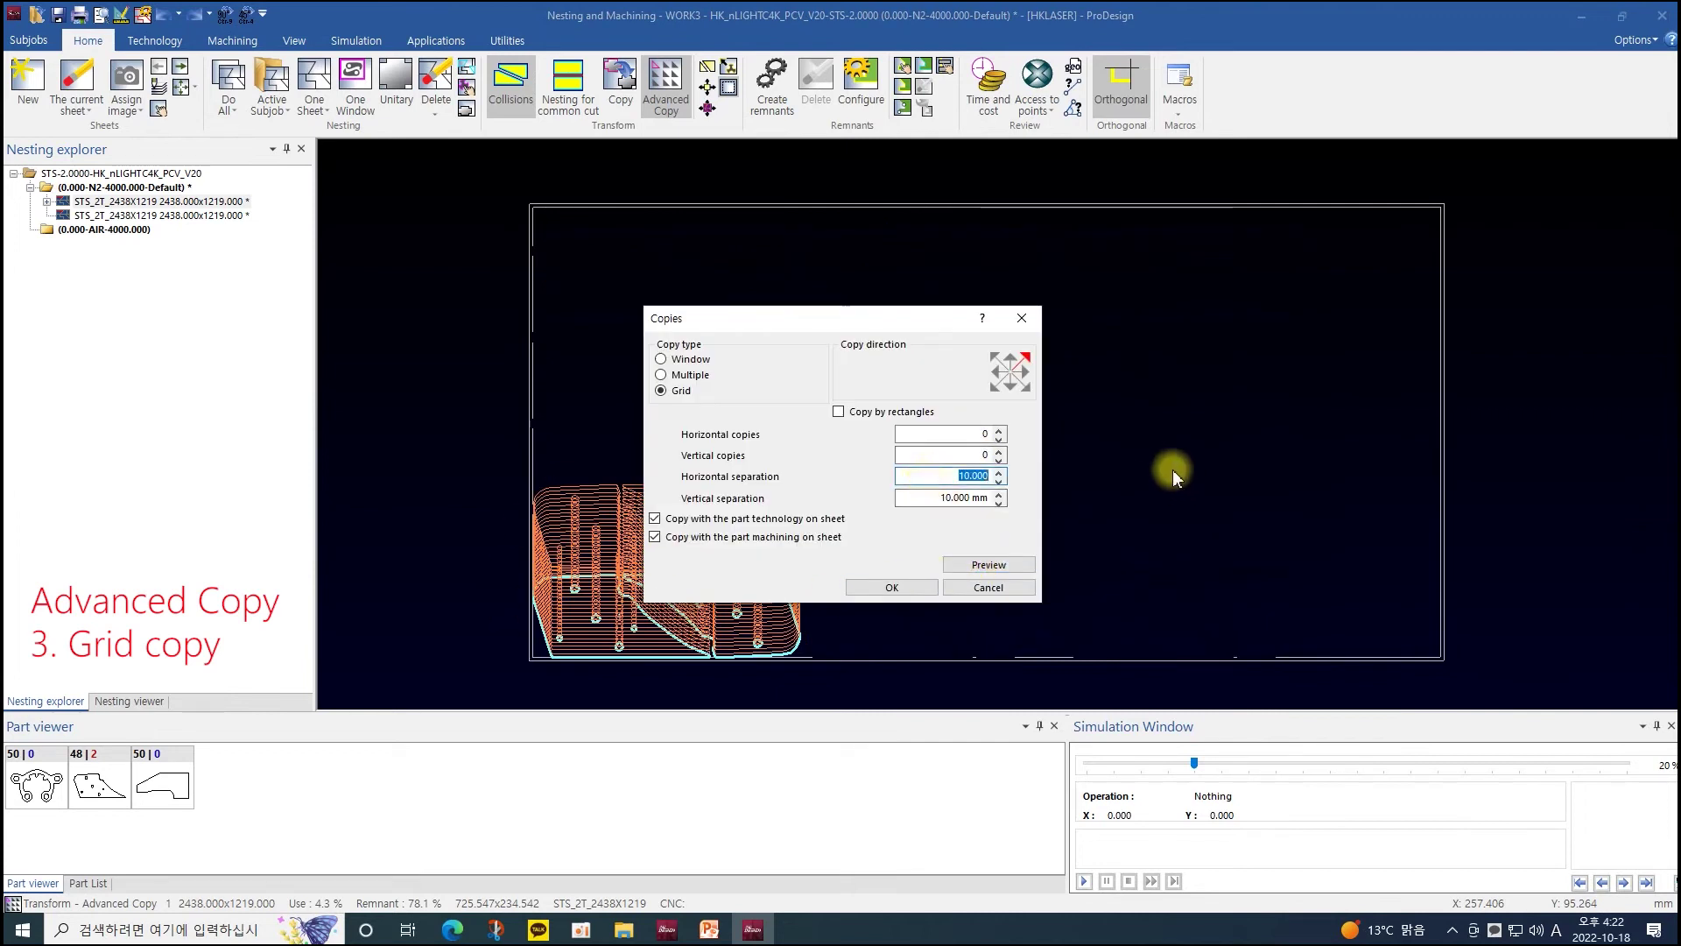
- Preview the grid with both separations at 100 mm, and preview it again using Copy by rectangles with both separations at 10 mm
{"action": "type", "text": "100"}
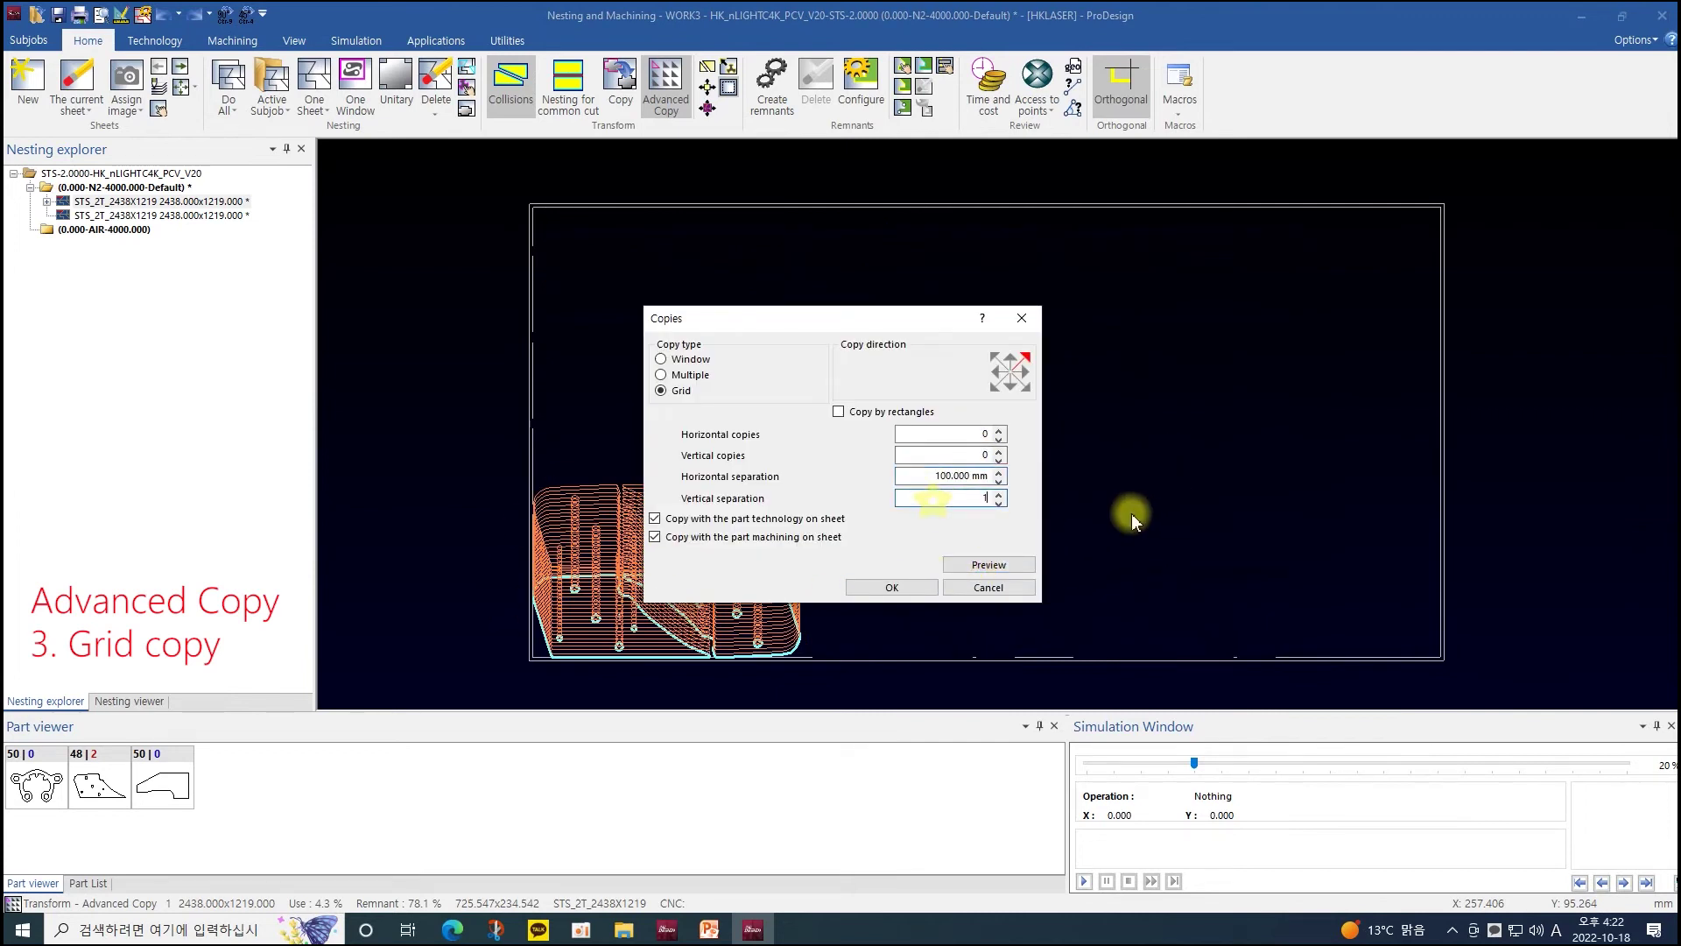
{"action": "left_click", "coordinate": [999, 566]}
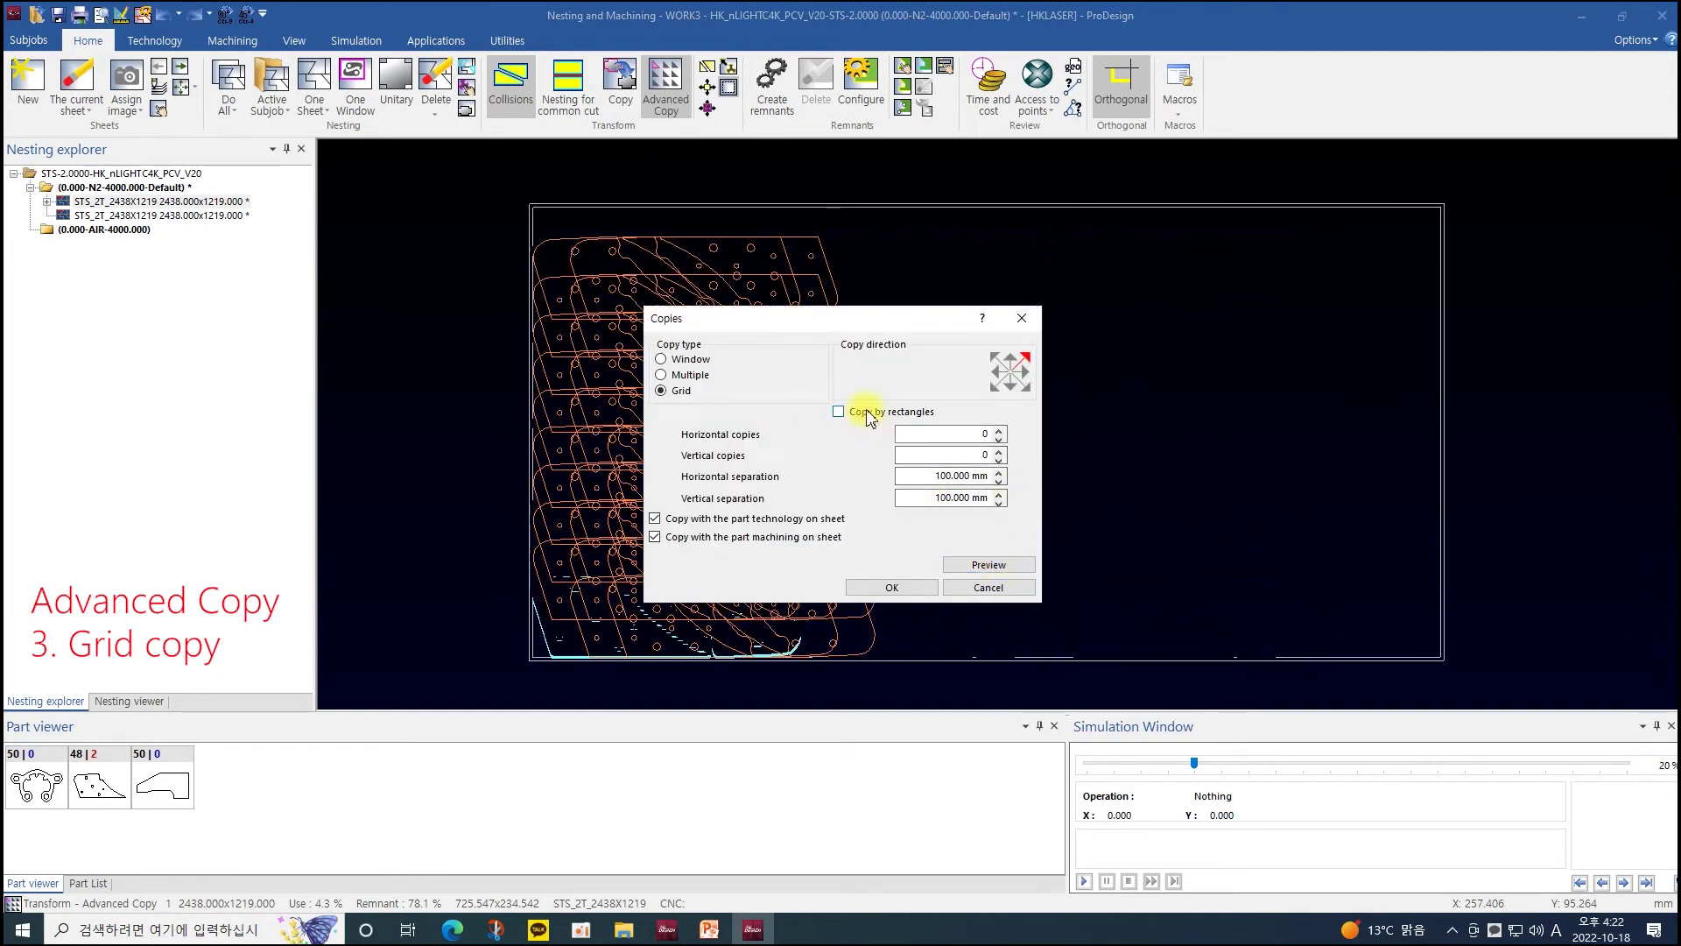
{"action": "left_click", "coordinate": [970, 565]}
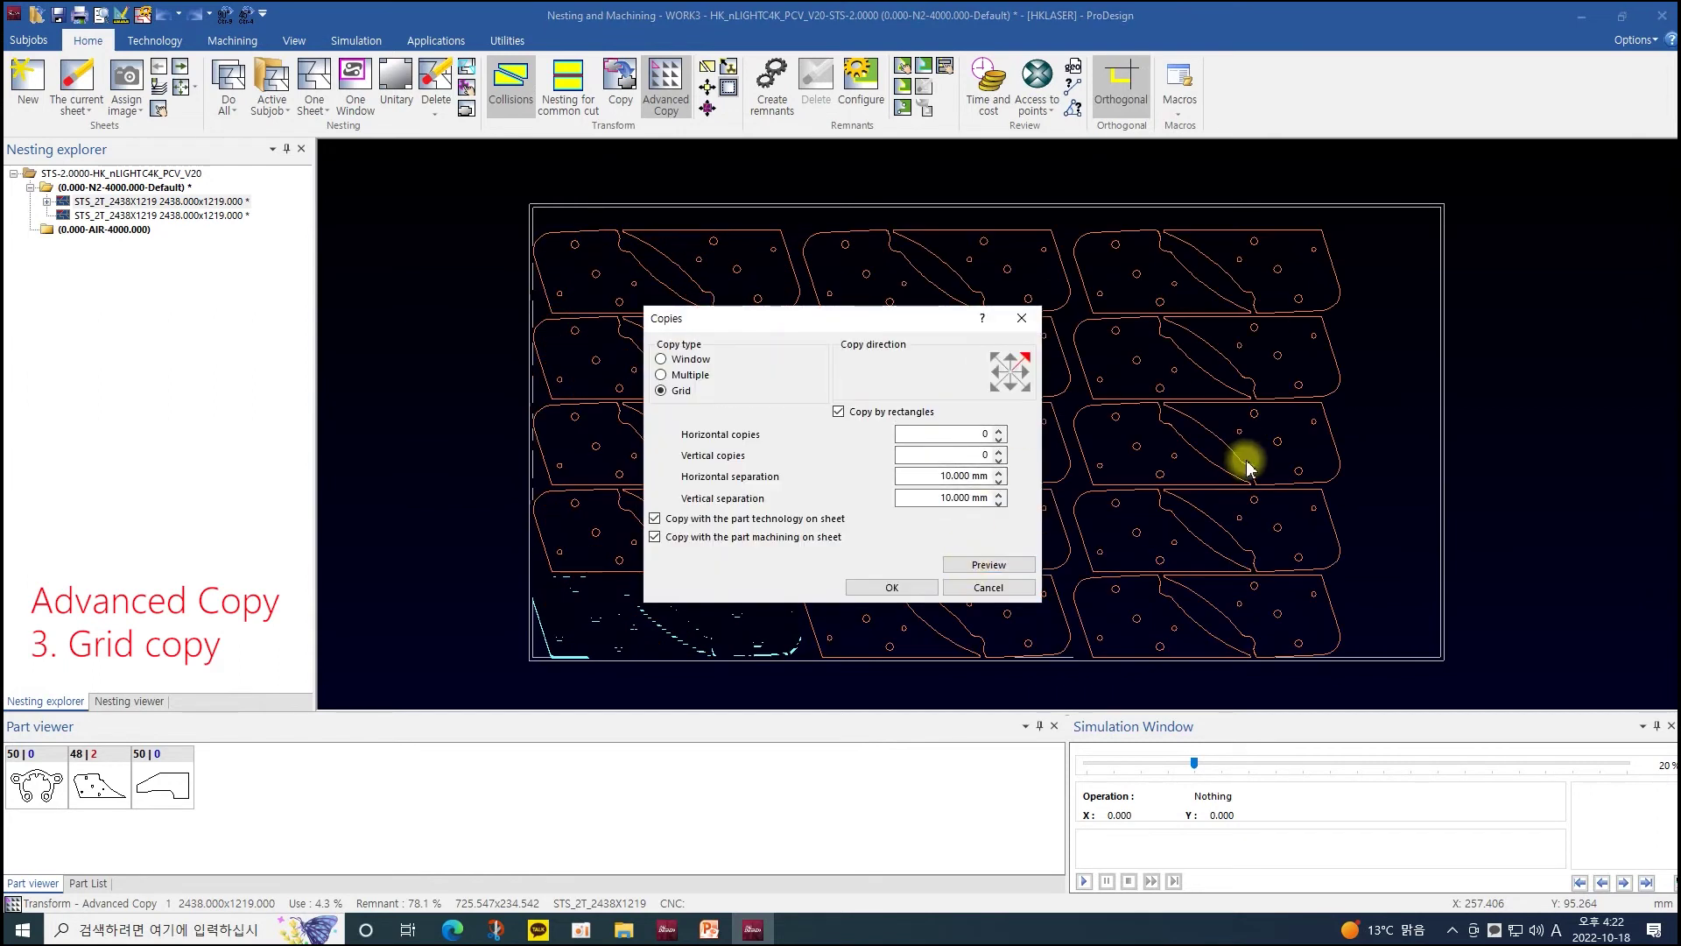
- Create the grid copy of the plate pair without Copy by rectangles, with both separations at 0 mm
{"action": "left_click", "coordinate": [893, 412]}
{"action": "double_click", "coordinate": [972, 476]}
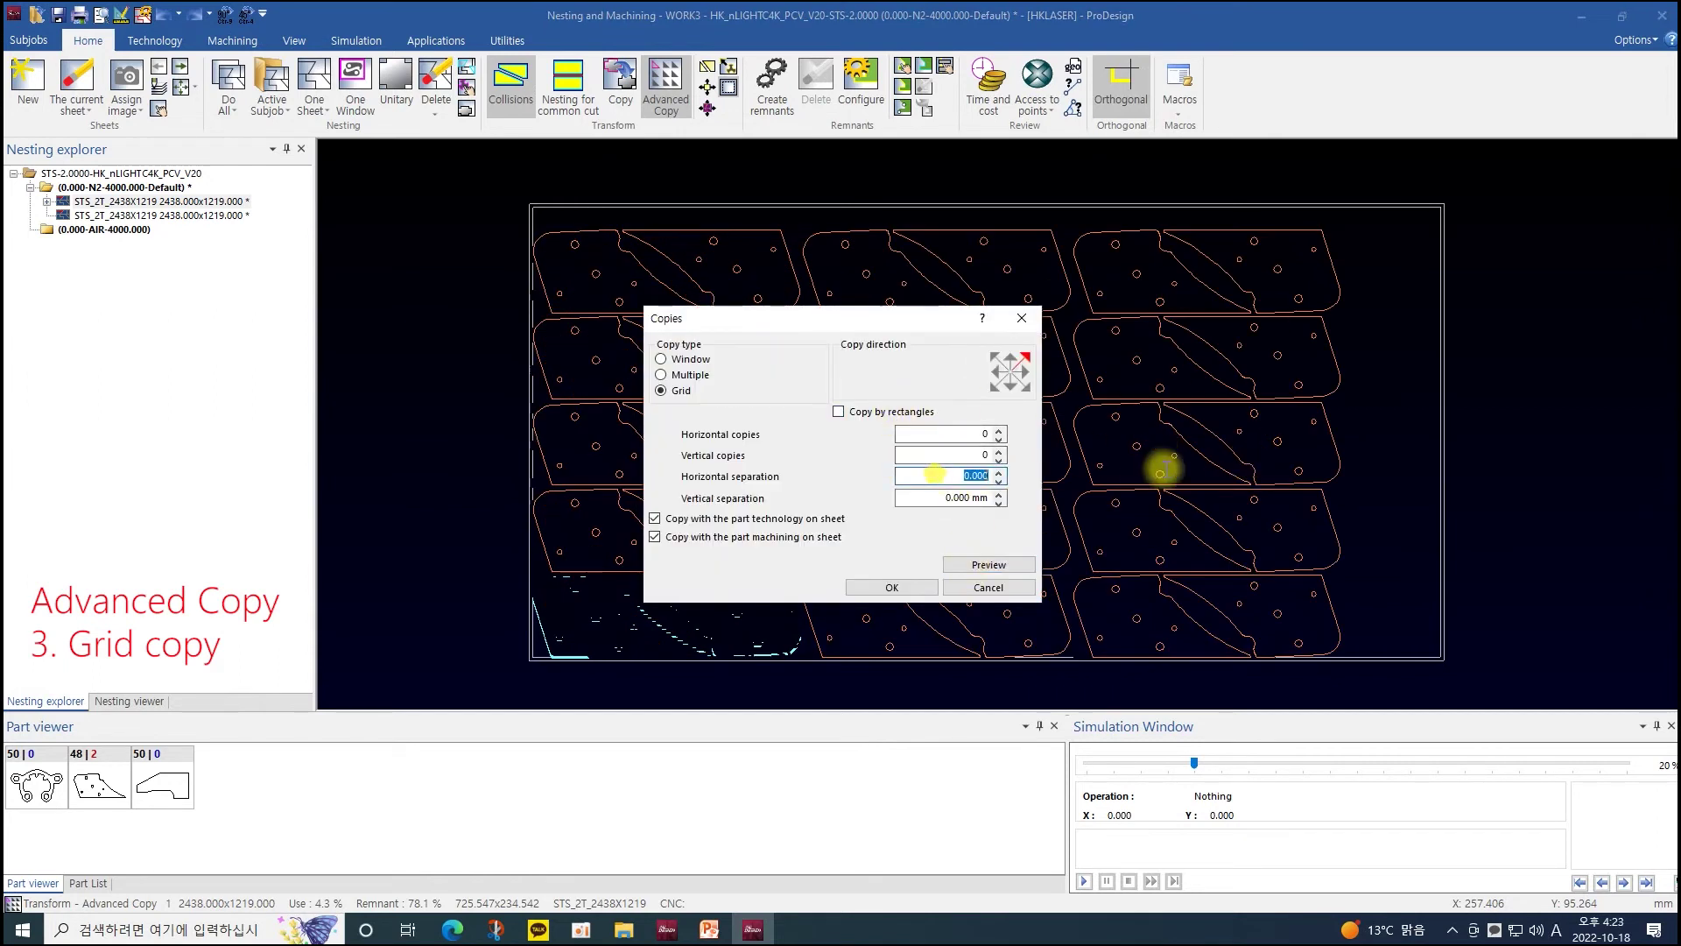
{"action": "left_click", "coordinate": [892, 587]}
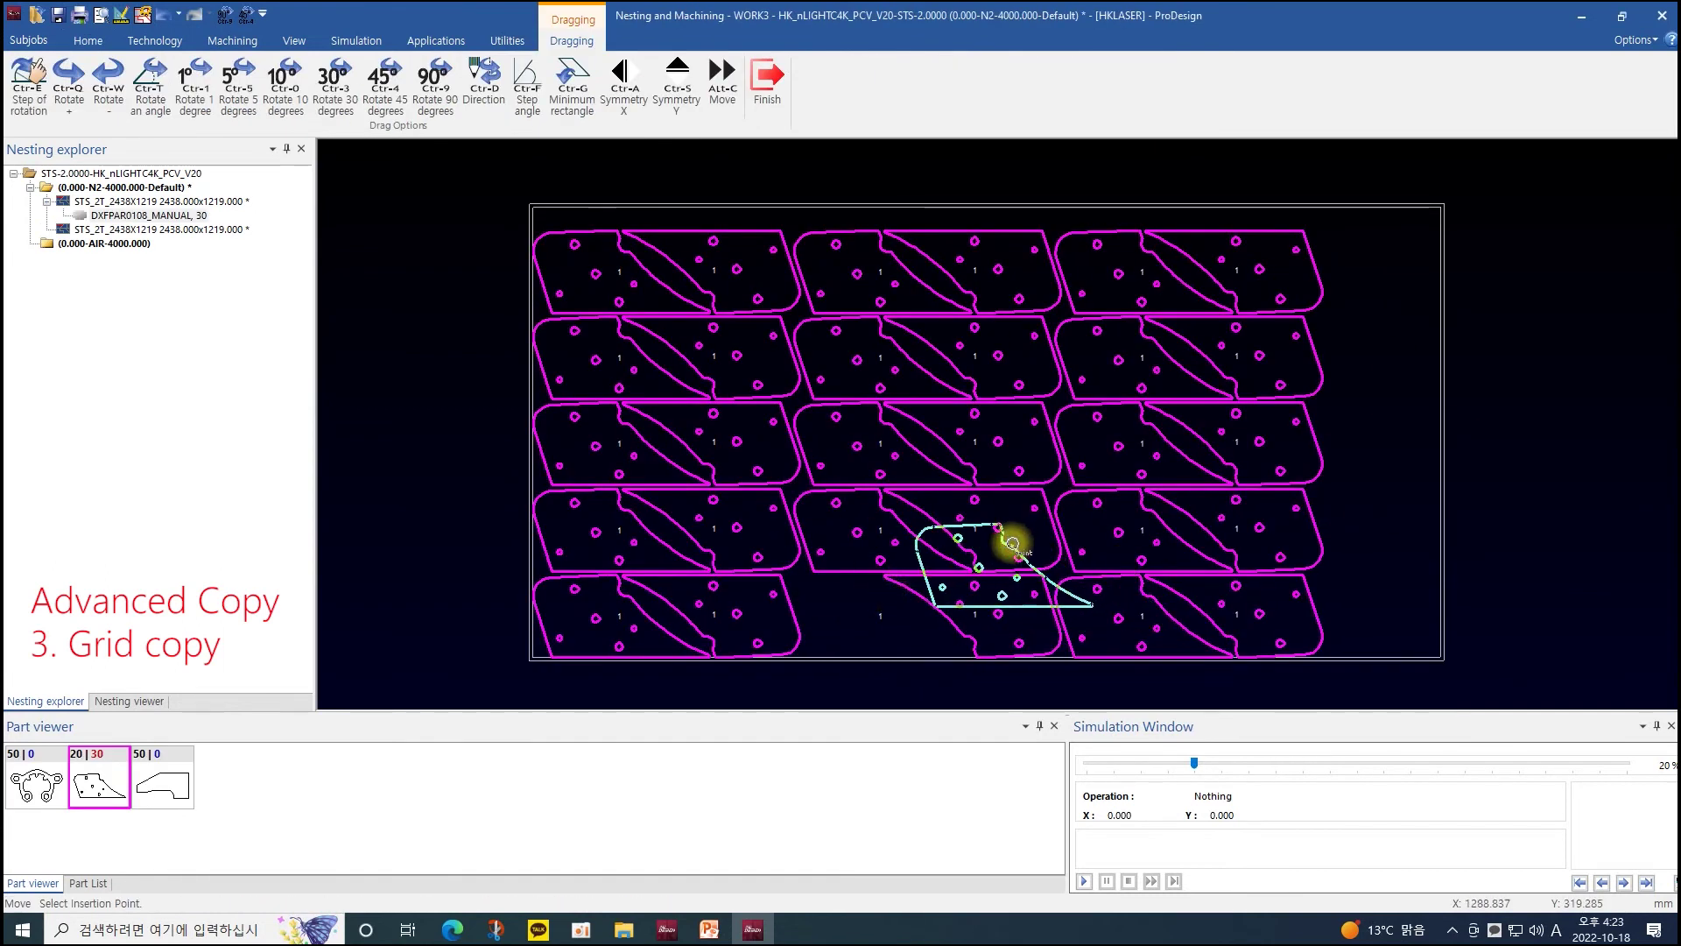
{"action": "key", "text": "Escape"}
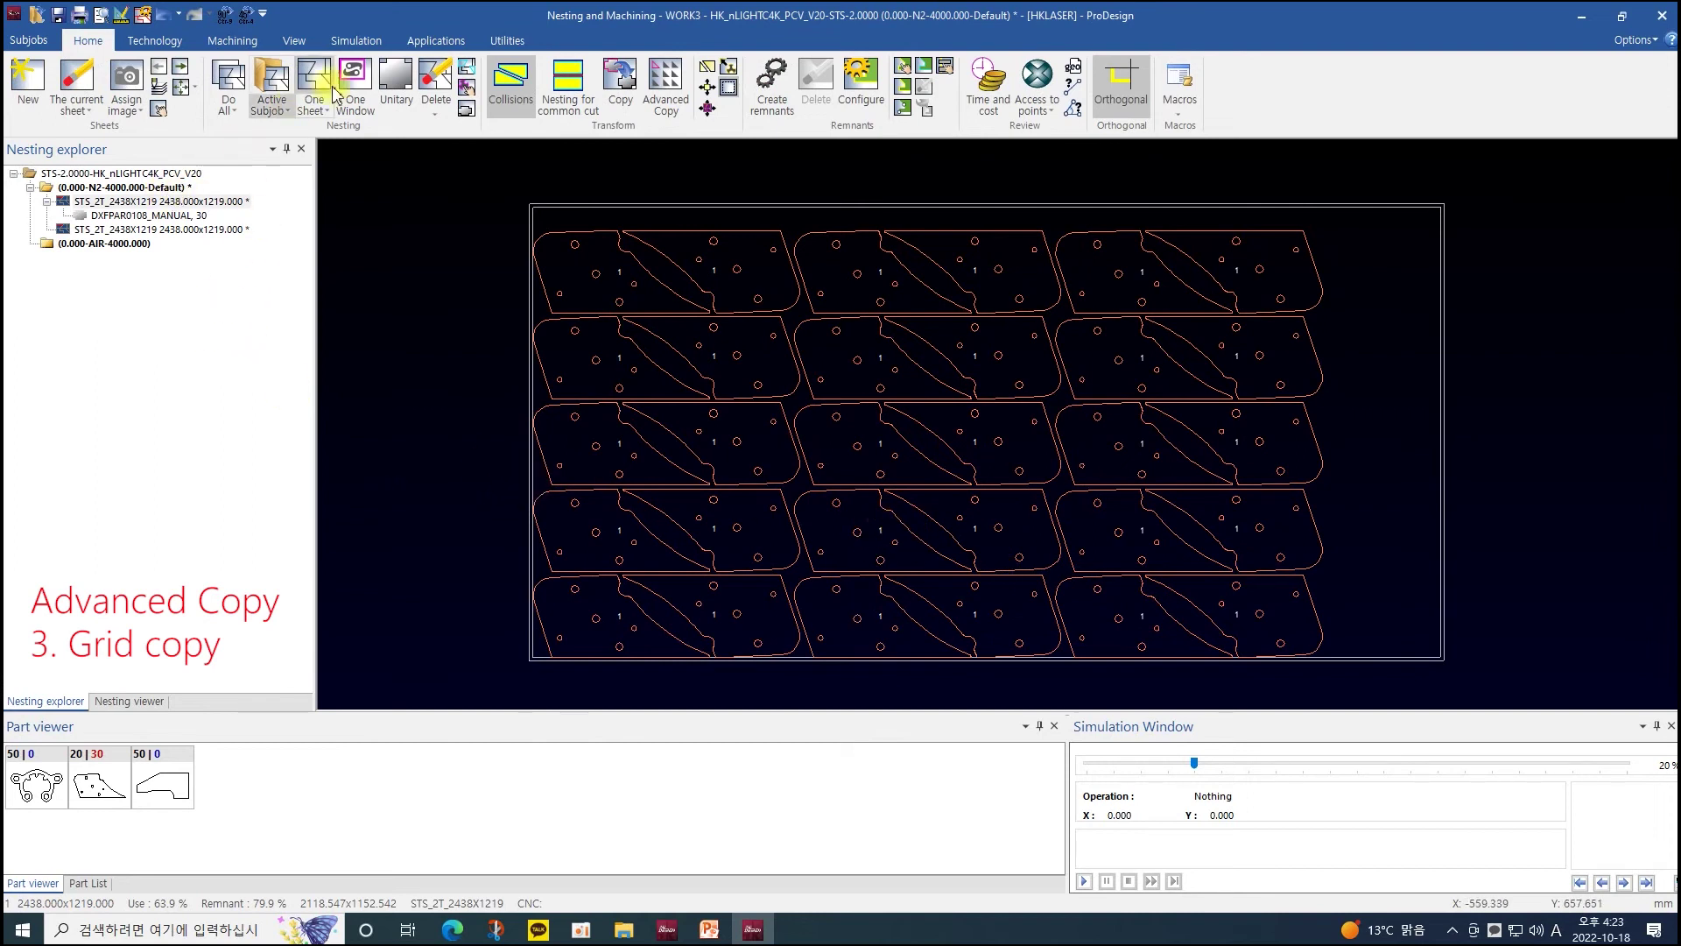
- Delete the grid copies, keeping only the plate pair at the sheet's lower-left corner
{"action": "left_click", "coordinate": [426, 87]}
{"action": "left_click_drag", "start_coordinate": [450, 206], "coordinate": [872, 599]}
{"action": "key", "text": "Escape"}
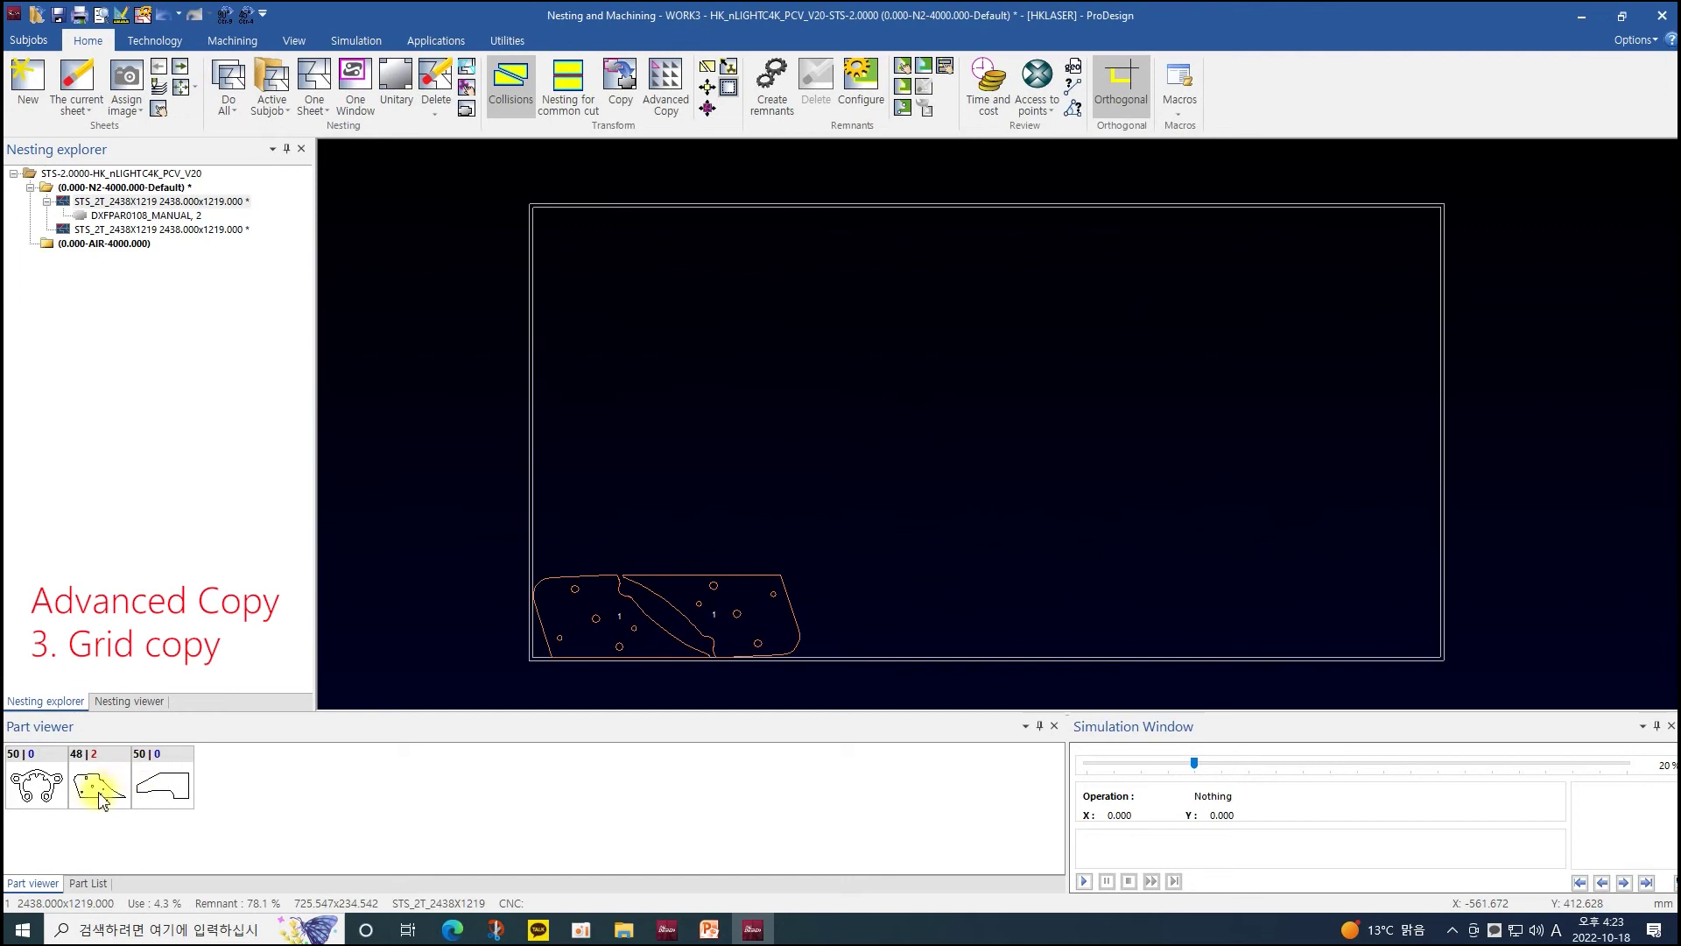
- Machine the contours of both plates in the pair by part, accepting the default machining initialization
{"action": "left_click", "coordinate": [231, 41]}
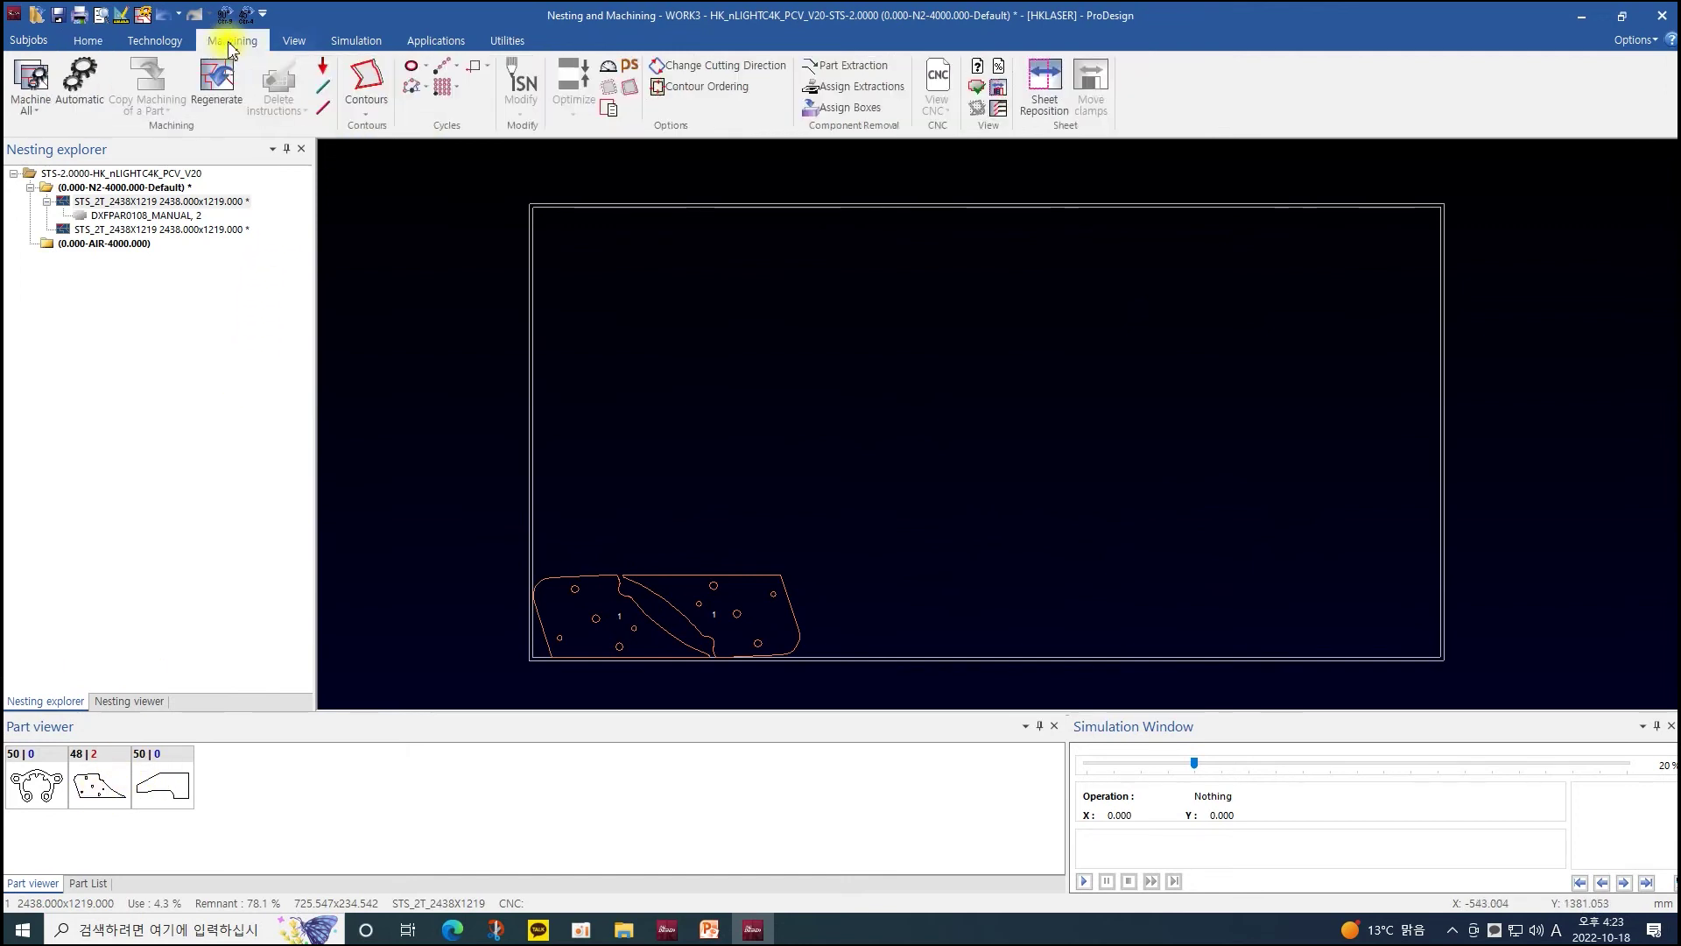
{"action": "left_click", "coordinate": [366, 81]}
{"action": "left_click", "coordinate": [391, 246]}
{"action": "left_click", "coordinate": [604, 604]}
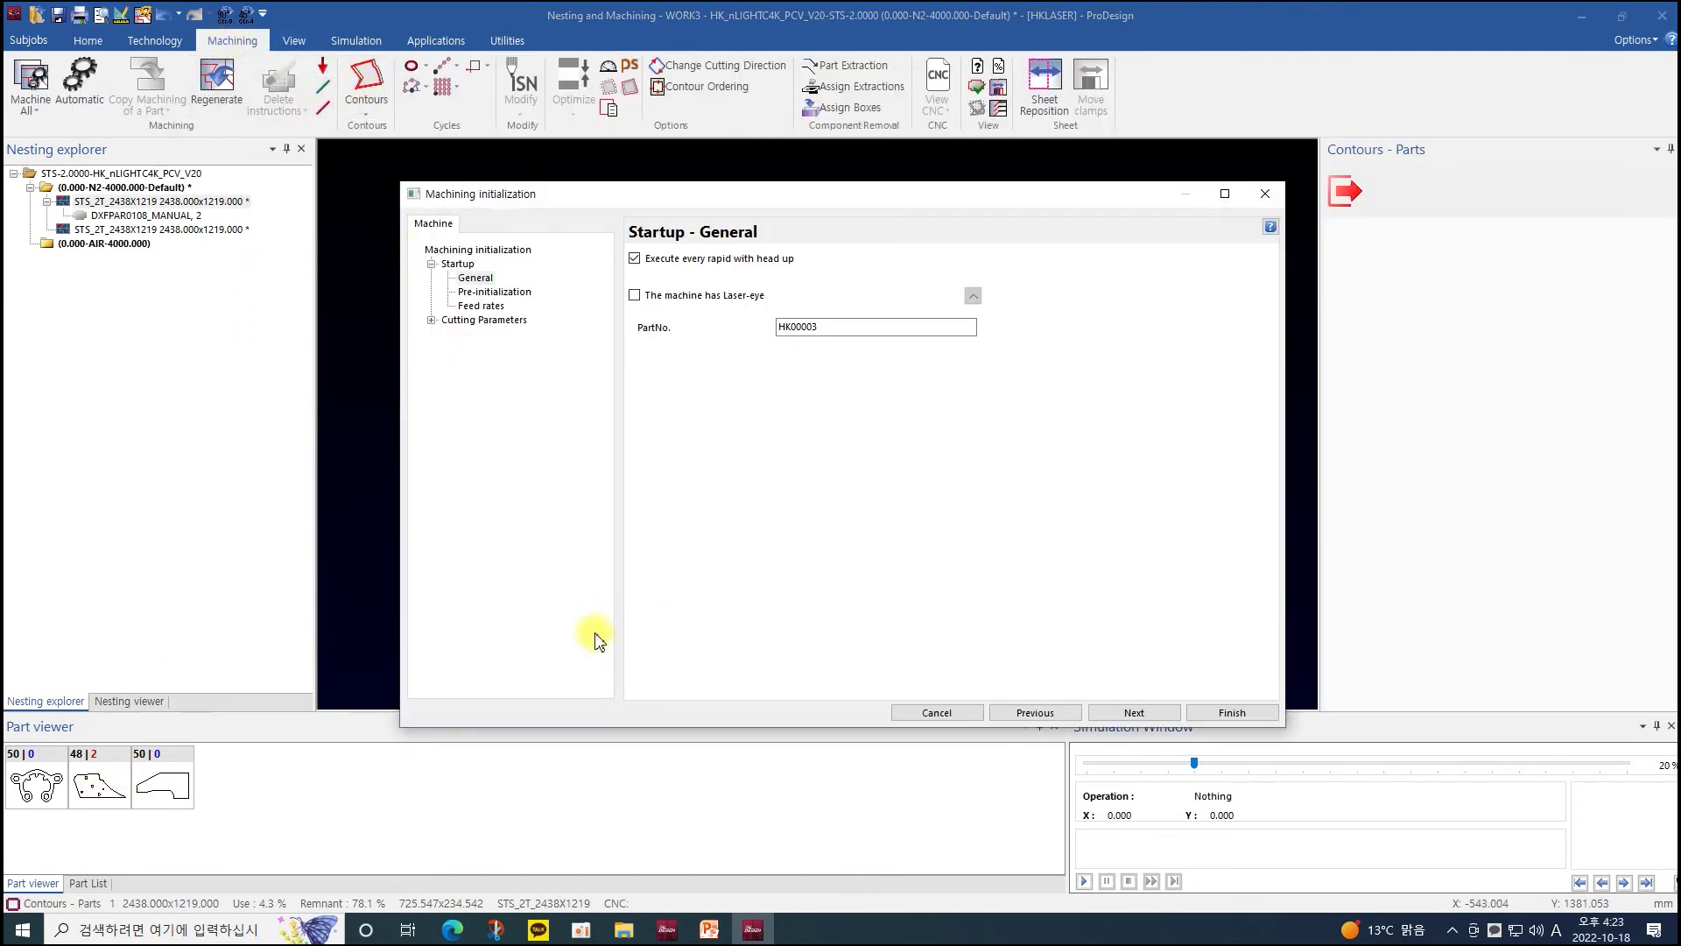
{"action": "left_click", "coordinate": [1221, 713]}
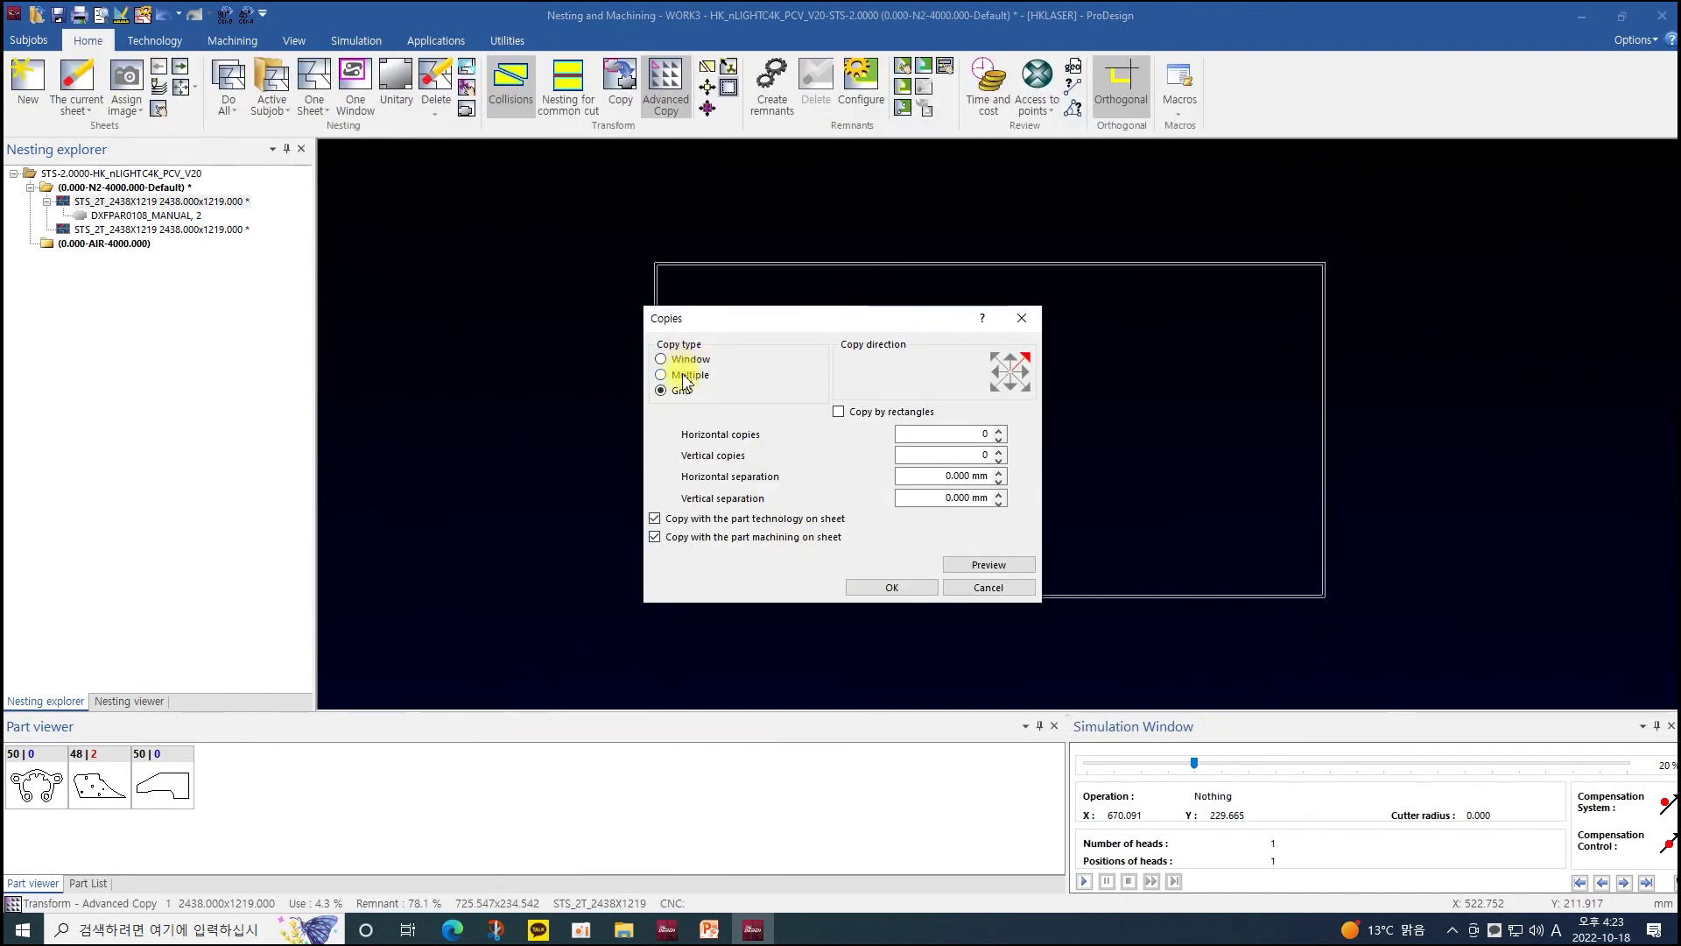
- Make Multiple copies of the machined plate pair with part technology and machining, stacking four copies above it on the first sheet
{"action": "left_click", "coordinate": [684, 377]}
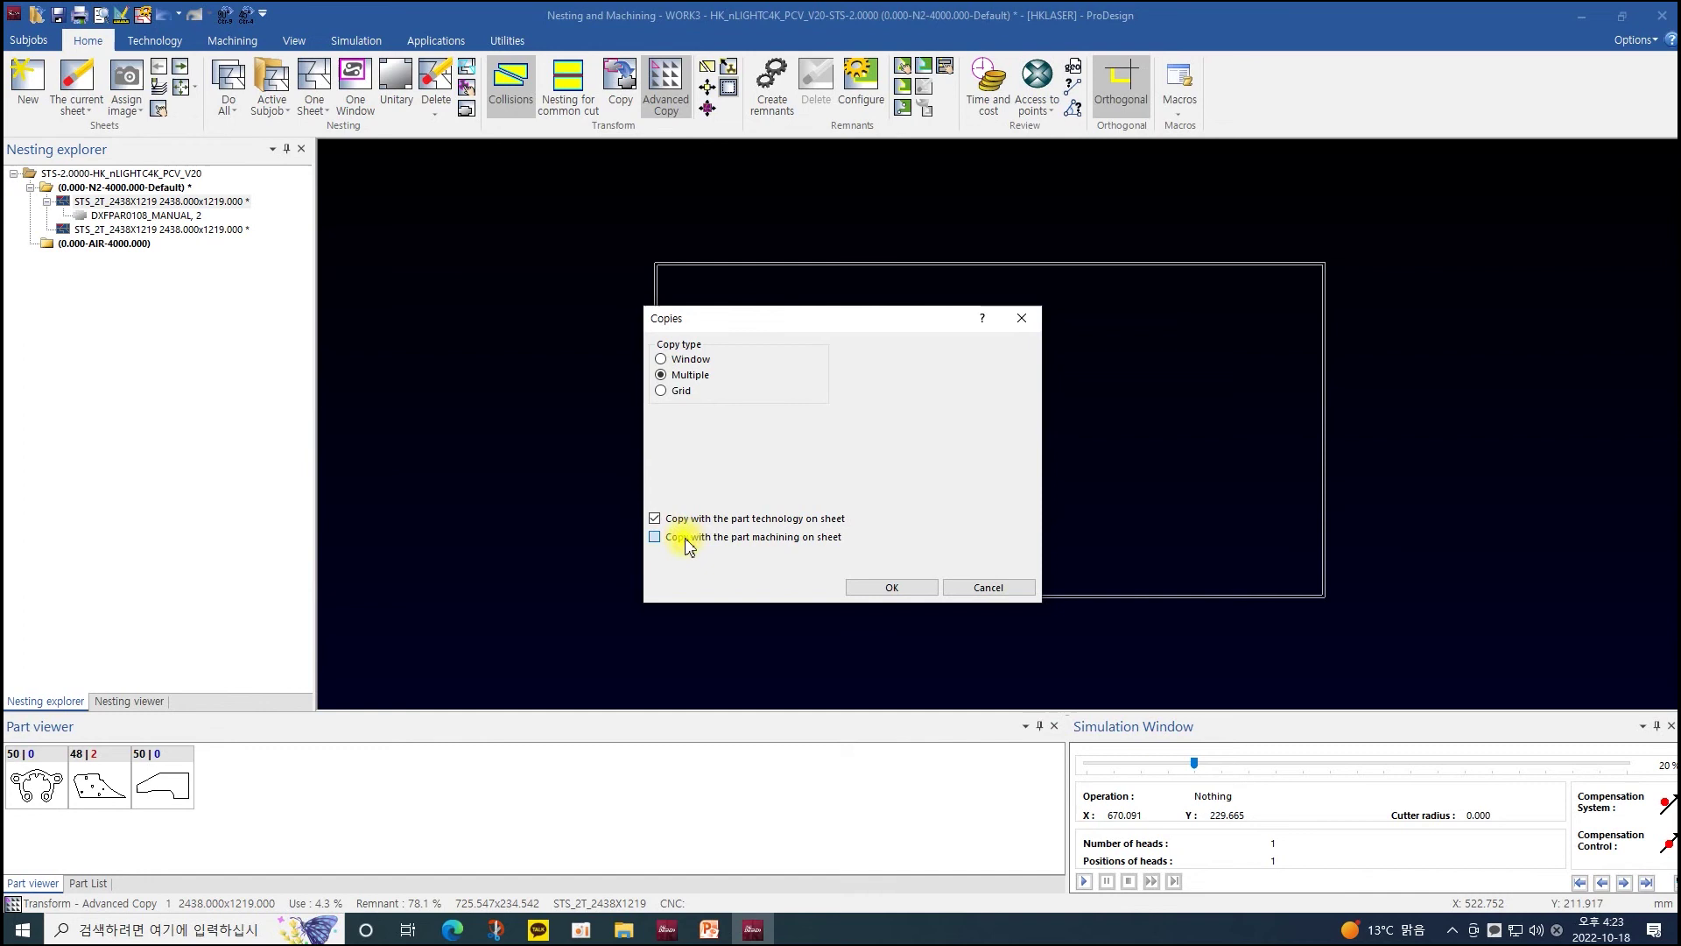
{"action": "left_click", "coordinate": [891, 586]}
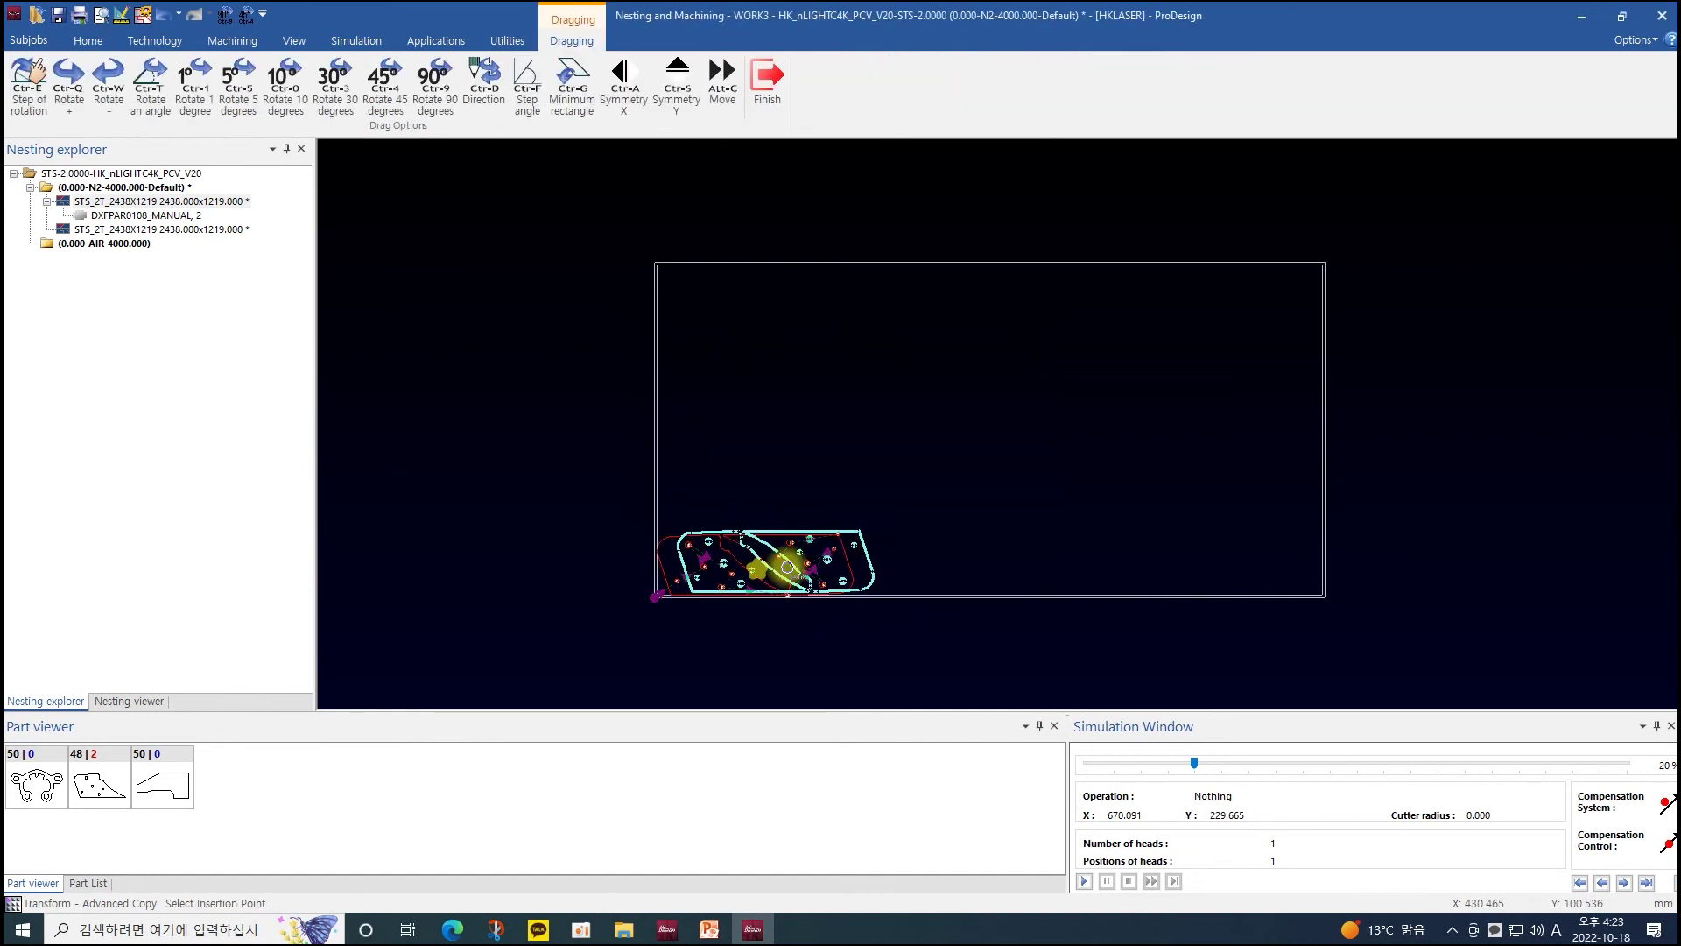
{"action": "left_click", "coordinate": [738, 426]}
{"action": "left_click", "coordinate": [734, 368]}
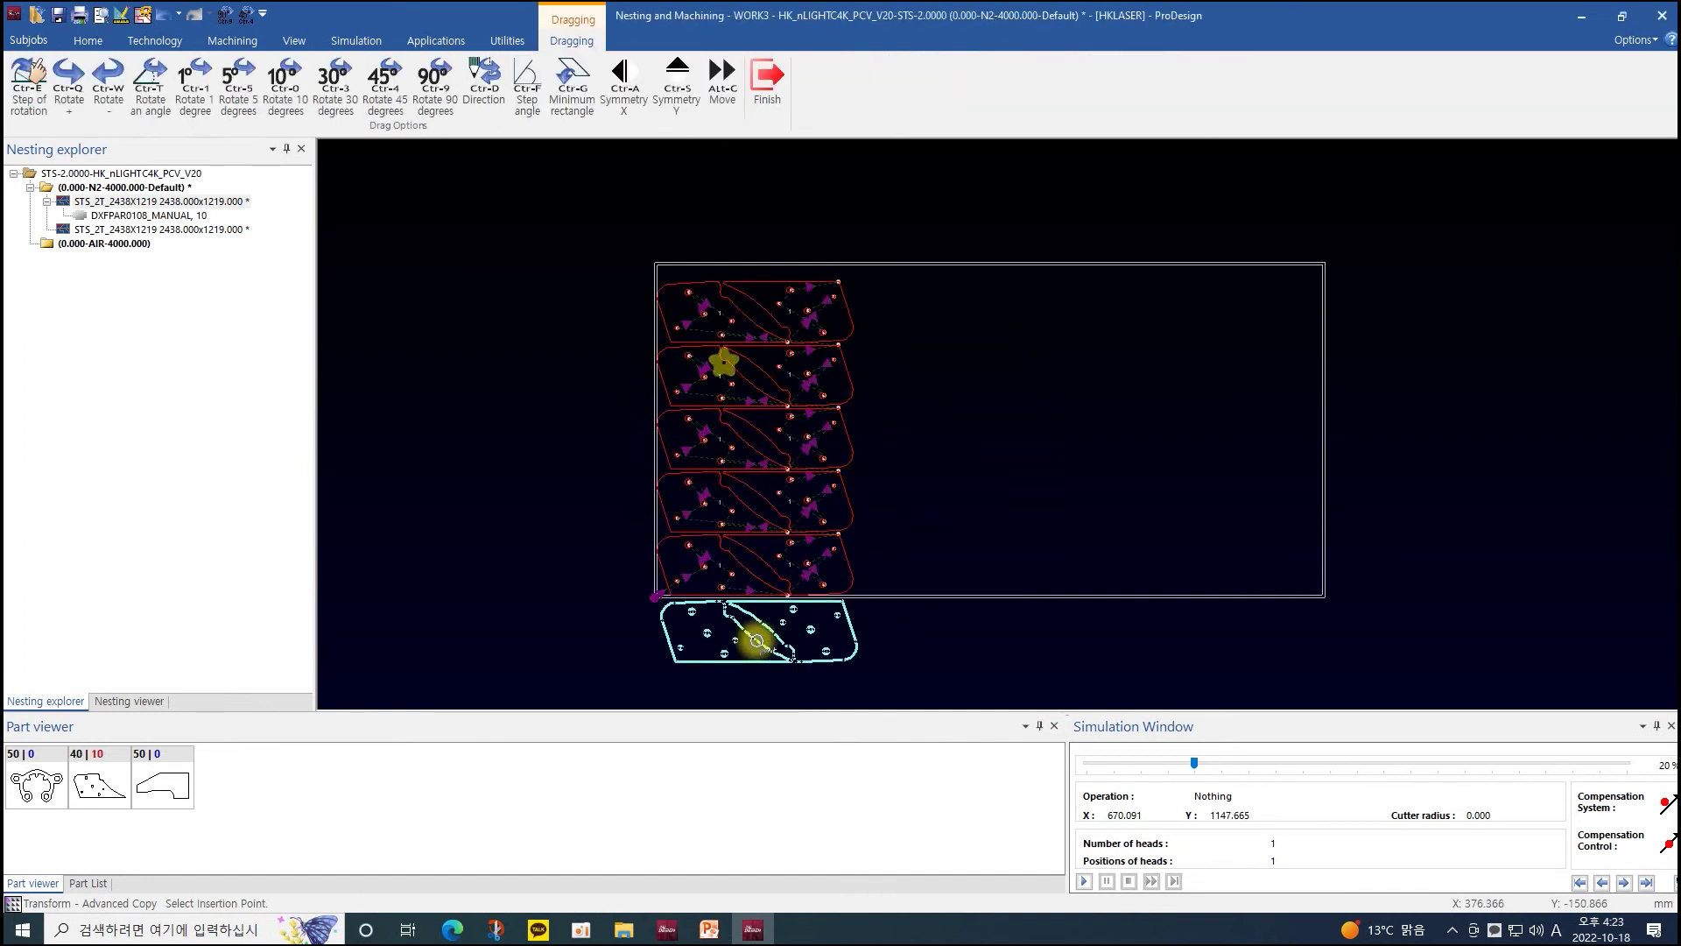
- Place five machined copies of the plate pair in a column on the second sheet, accepting its machining initialization, and return to the first sheet
{"action": "left_click", "coordinate": [125, 231]}
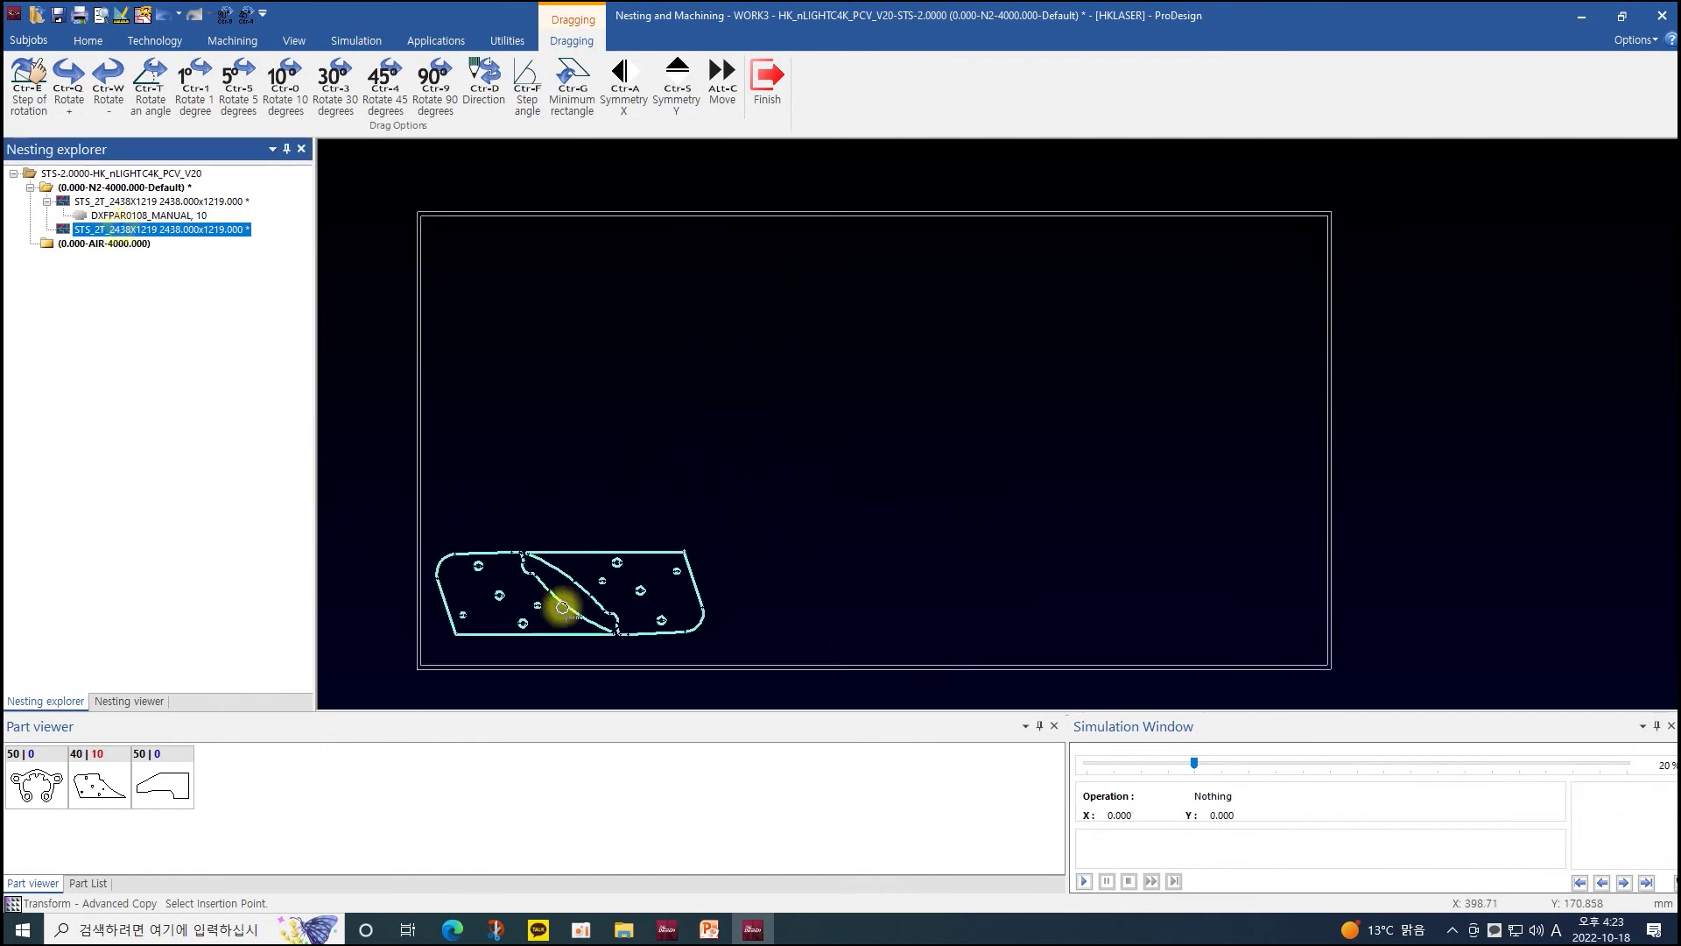
{"action": "left_click", "coordinate": [512, 575]}
{"action": "left_click", "coordinate": [1242, 712]}
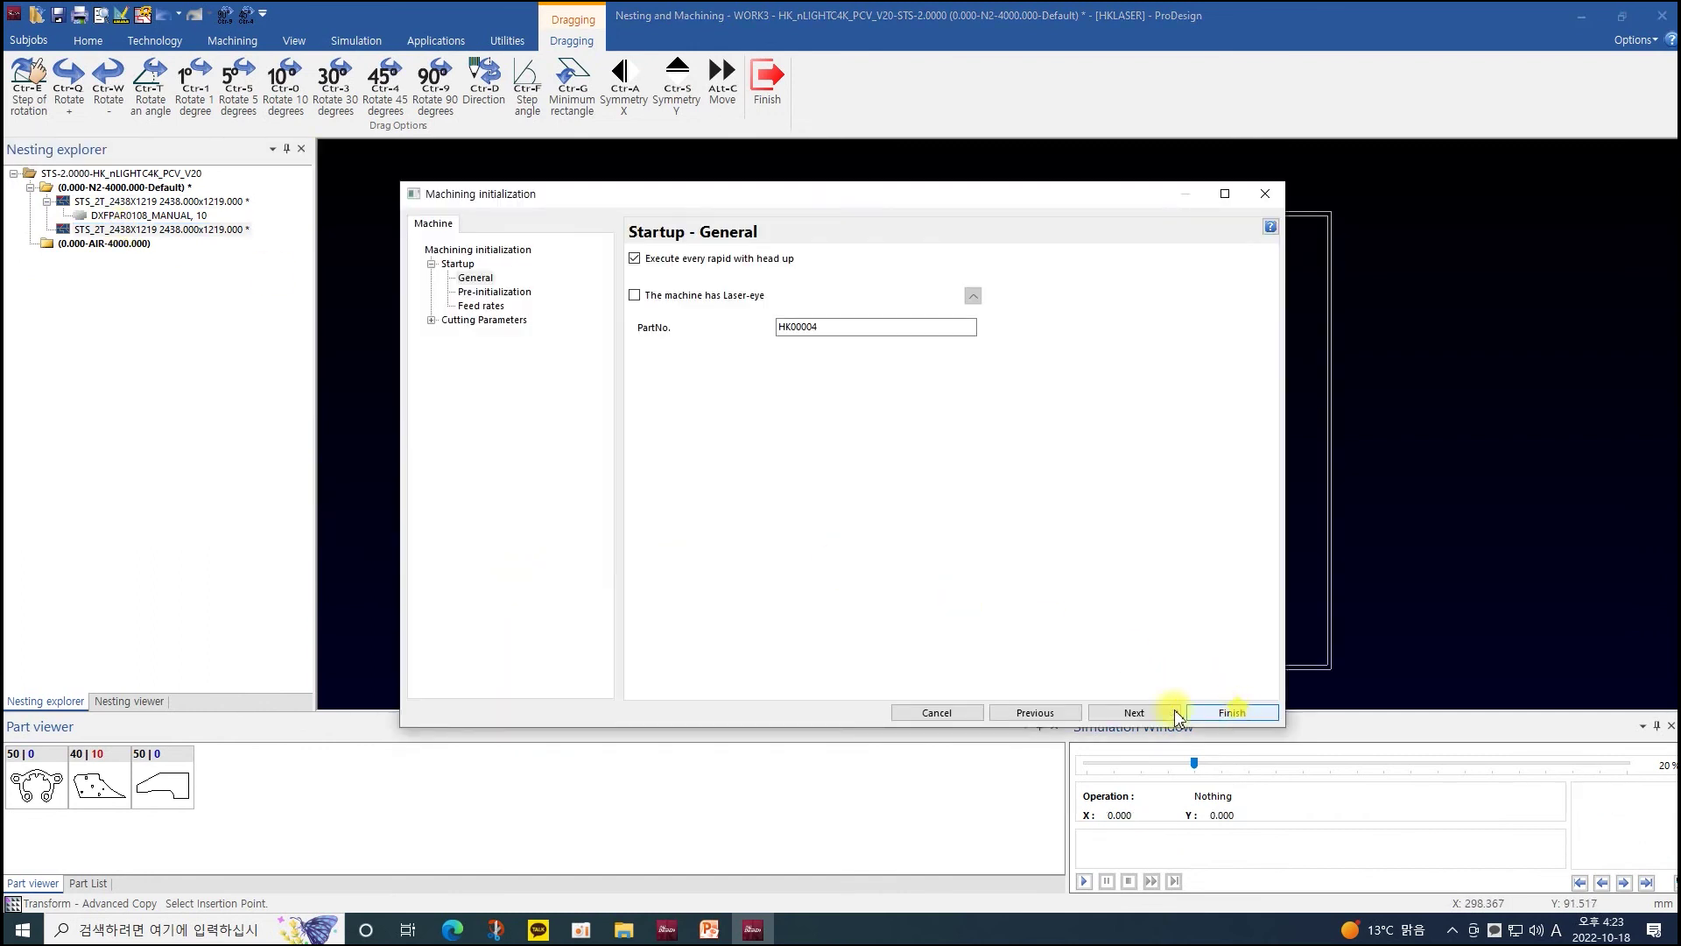
{"action": "left_click", "coordinate": [475, 534]}
{"action": "left_click", "coordinate": [482, 447]}
{"action": "left_click", "coordinate": [488, 375]}
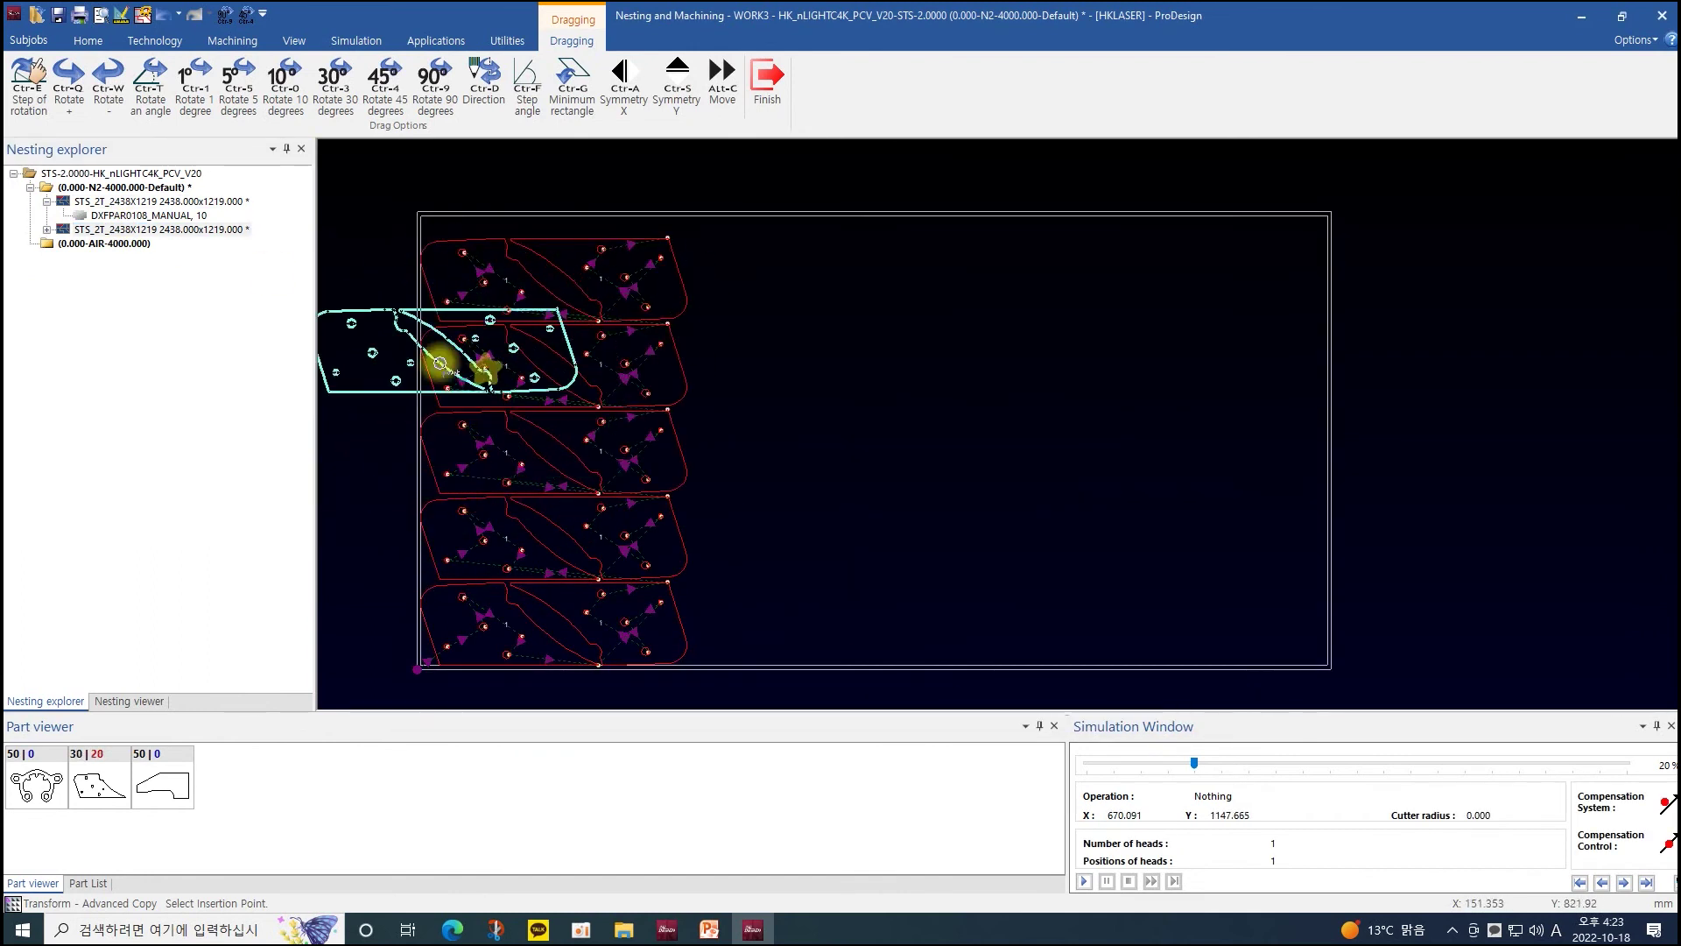
{"action": "left_click", "coordinate": [140, 202]}
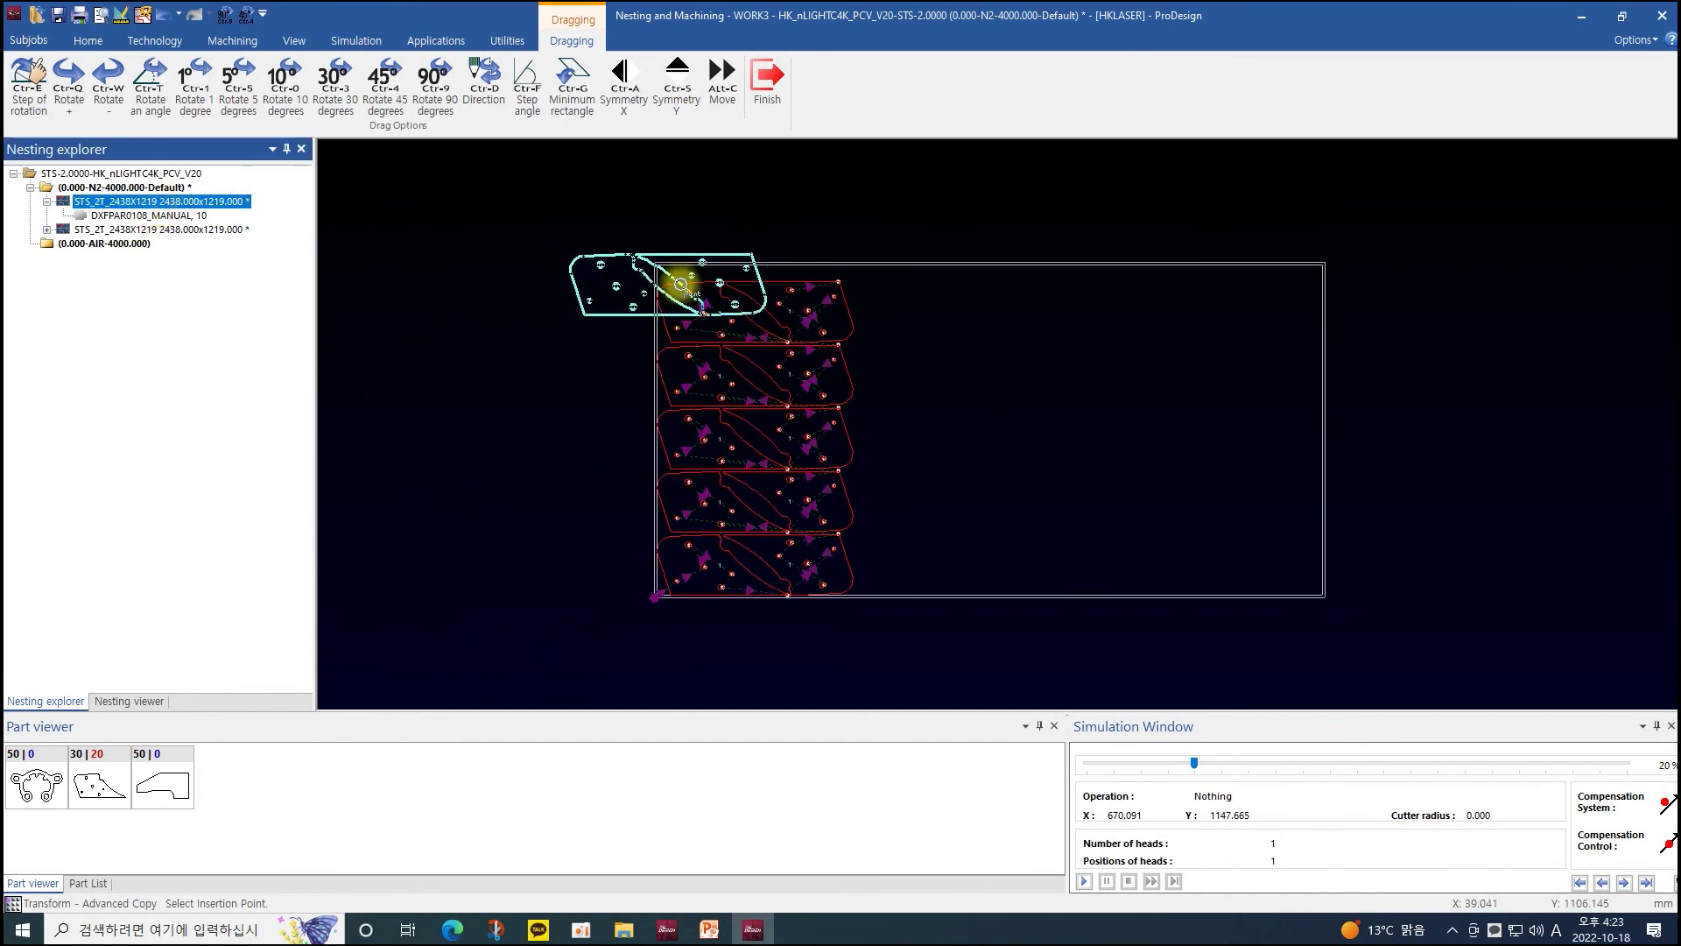
{"action": "key", "text": "Escape"}
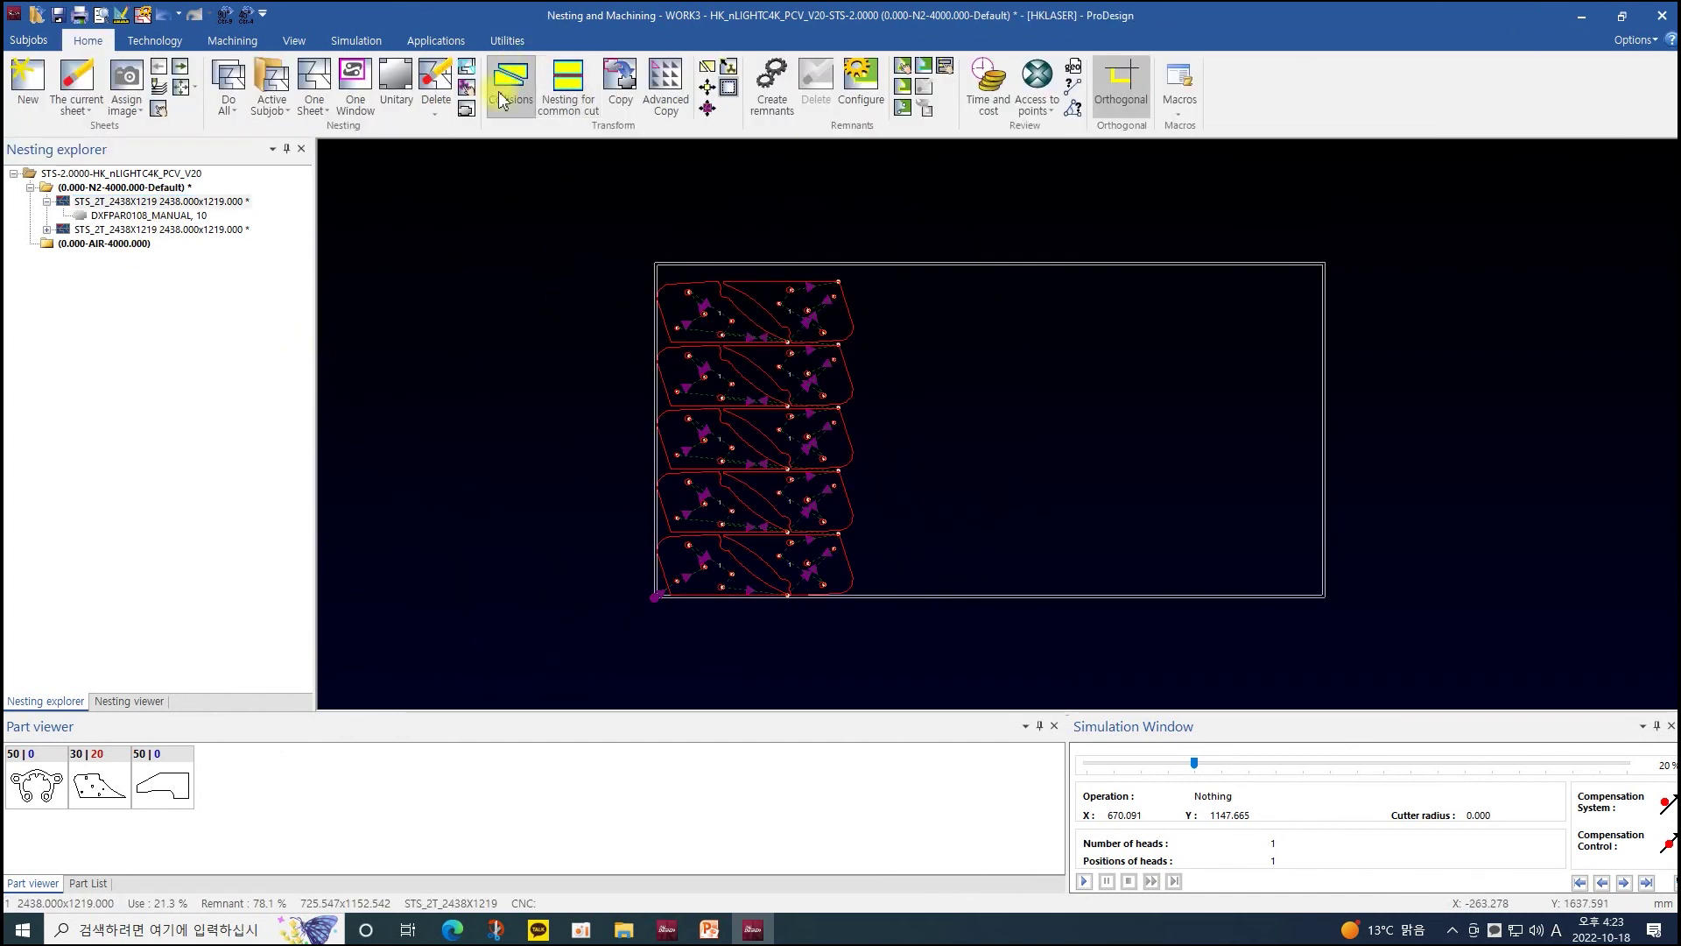
- Copy the whole column of plate pairs with Multiple, without the part technology on sheet, directly to the right of the original column
{"action": "left_click", "coordinate": [664, 81]}
{"action": "left_click_drag", "start_coordinate": [618, 228], "coordinate": [859, 638]}
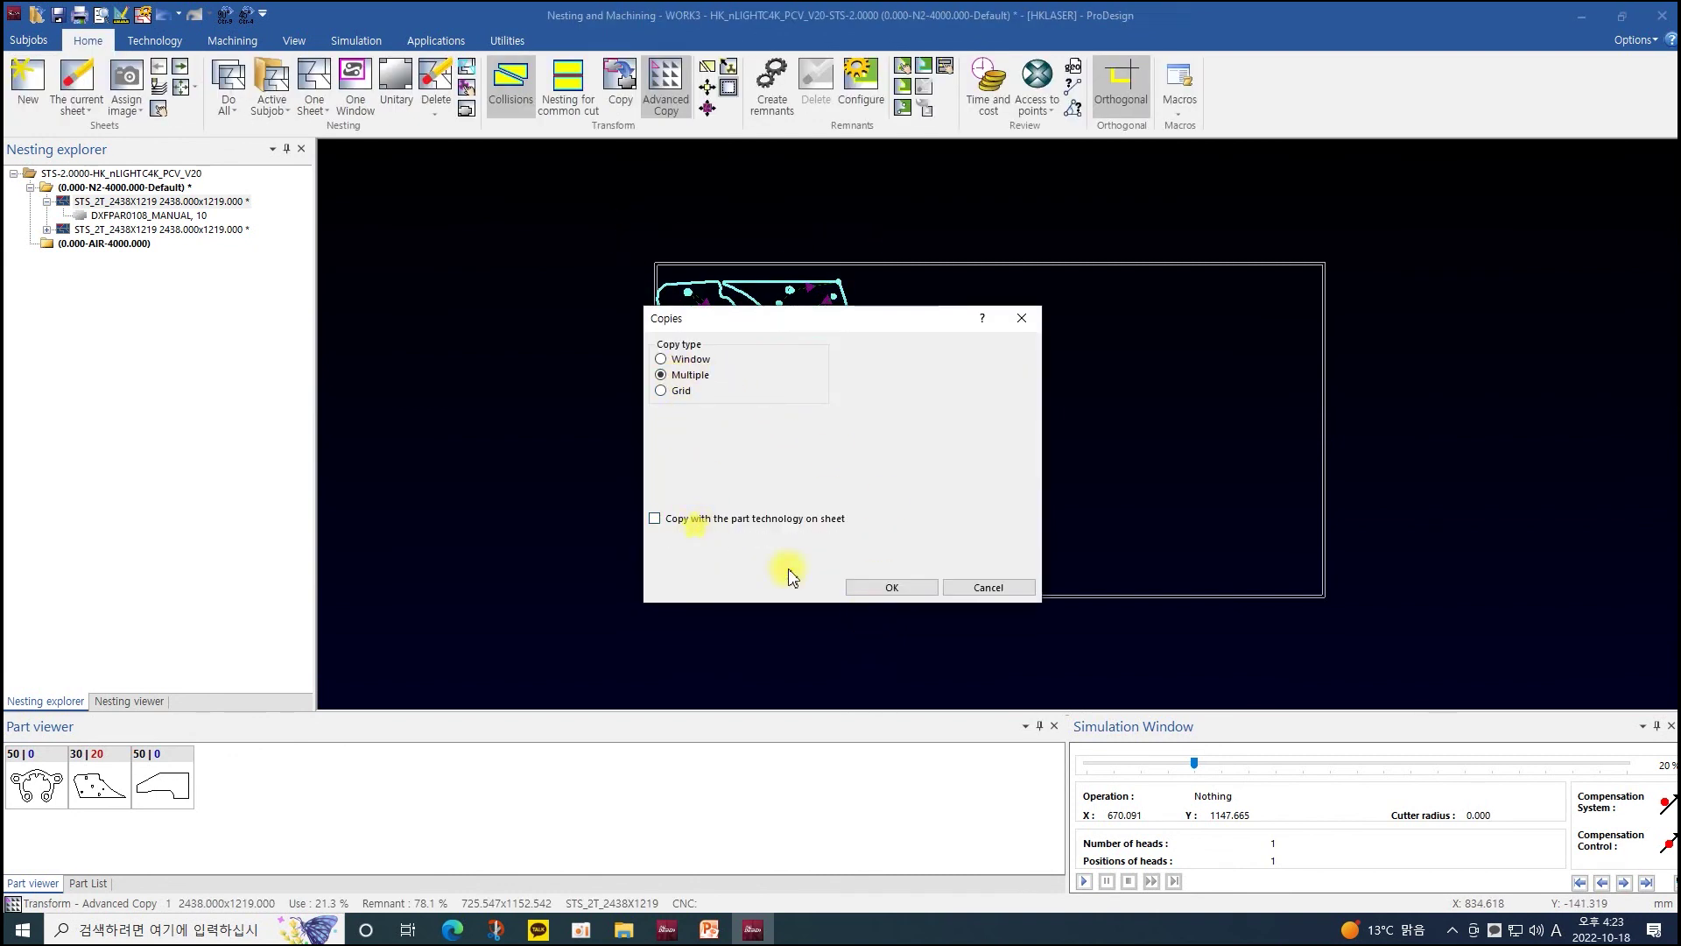
{"action": "left_click", "coordinate": [890, 588]}
{"action": "left_click", "coordinate": [951, 547]}
{"action": "key", "text": "Escape"}
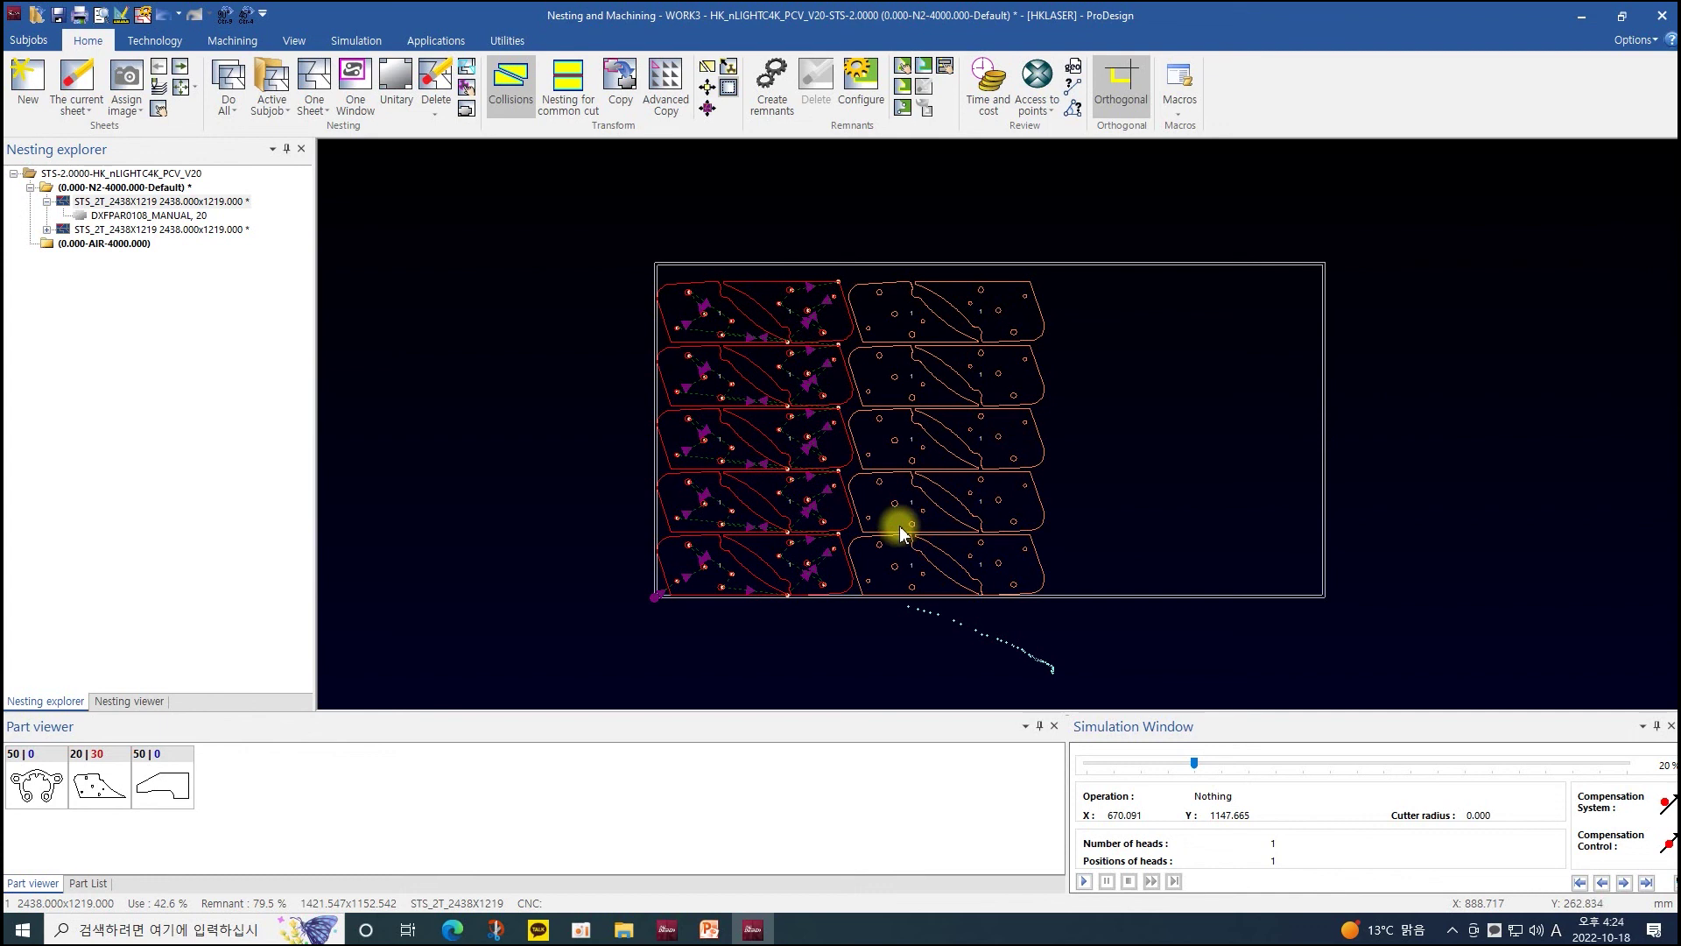
{"action": "scroll", "coordinate": [919, 473], "scroll_direction": "up", "scroll_amount": 1}
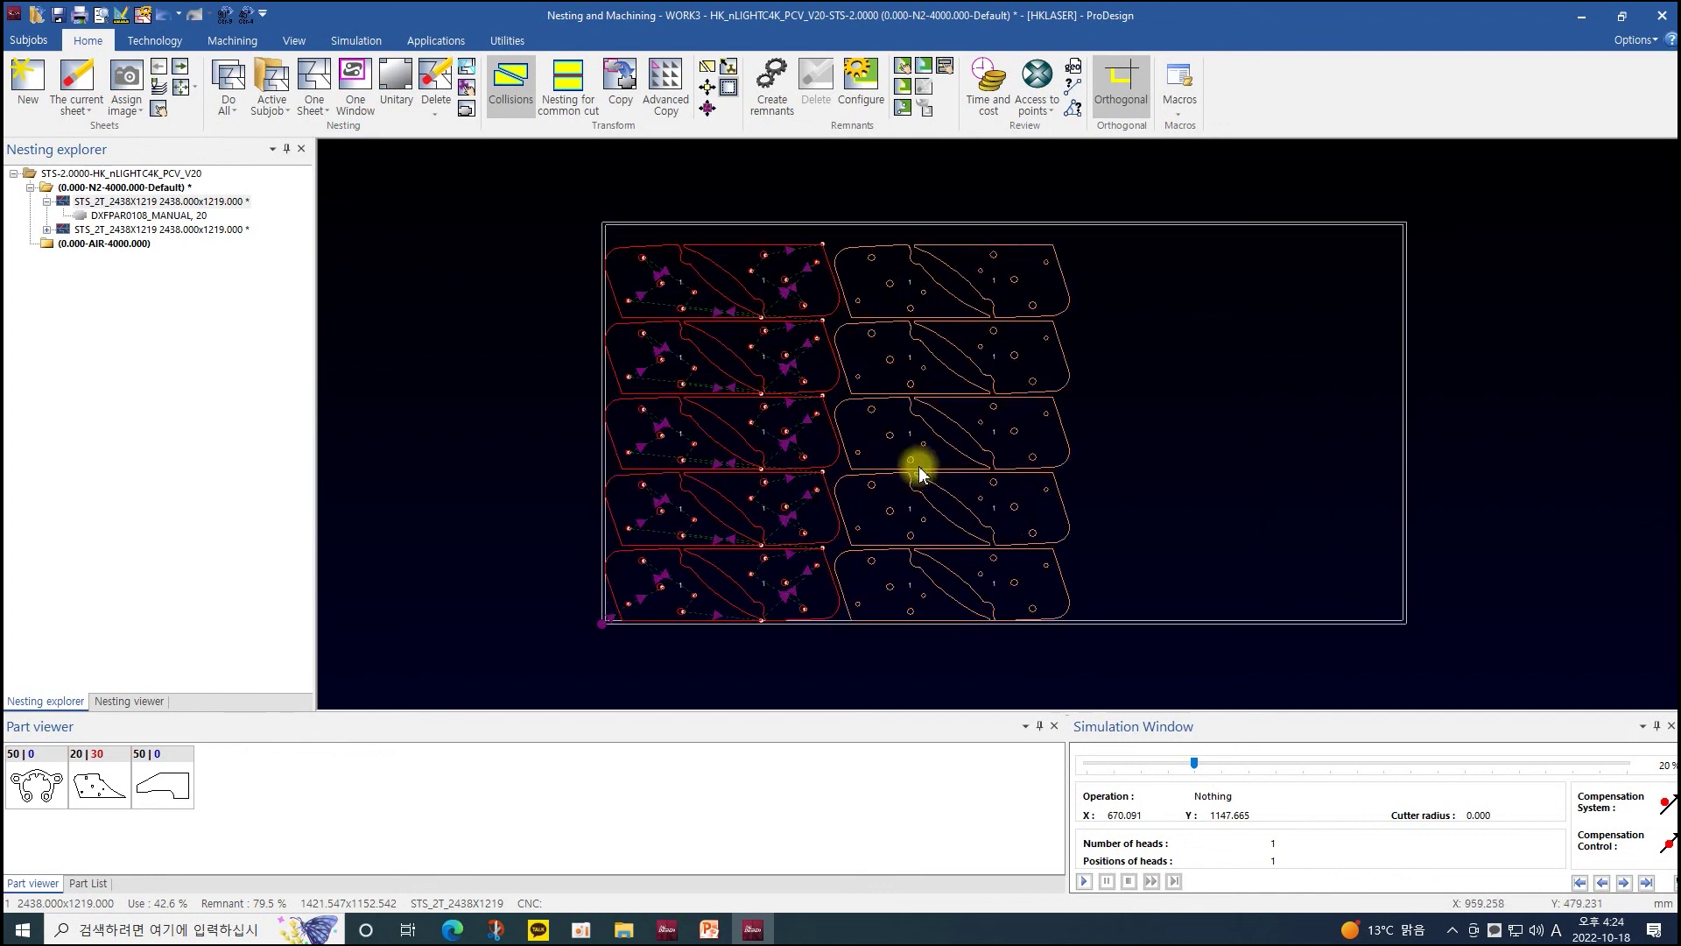